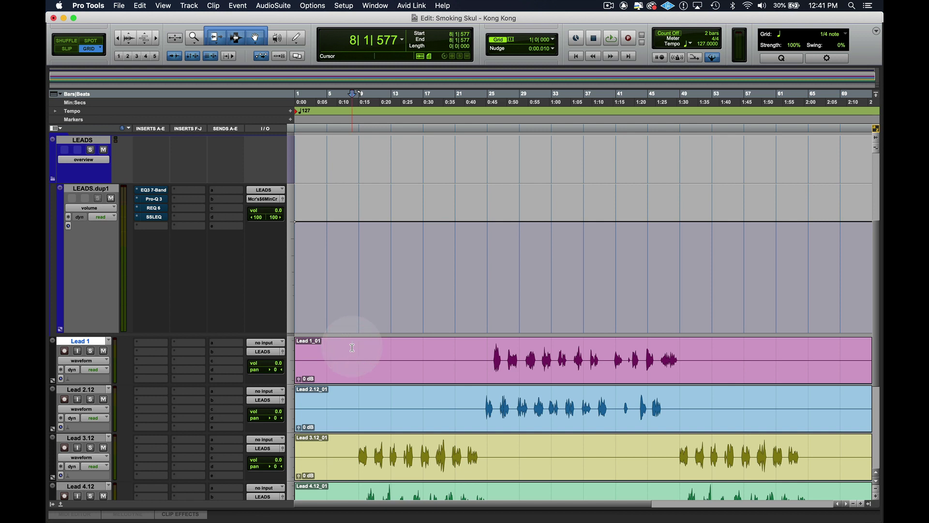
# Step: Play and stop the lead vocals, then set the start point at bar 24 in Lead 1
pyautogui.press('space')
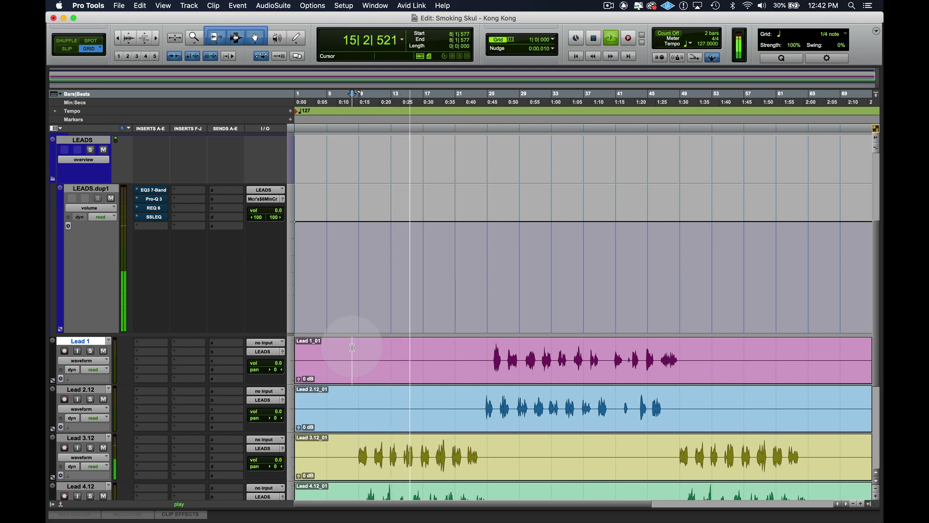
pyautogui.press('space')
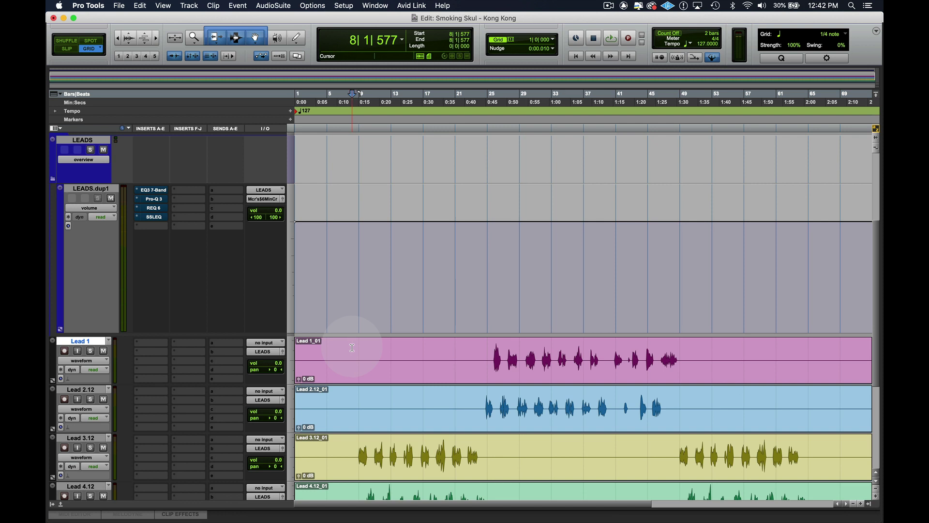
pyautogui.click(352, 348)
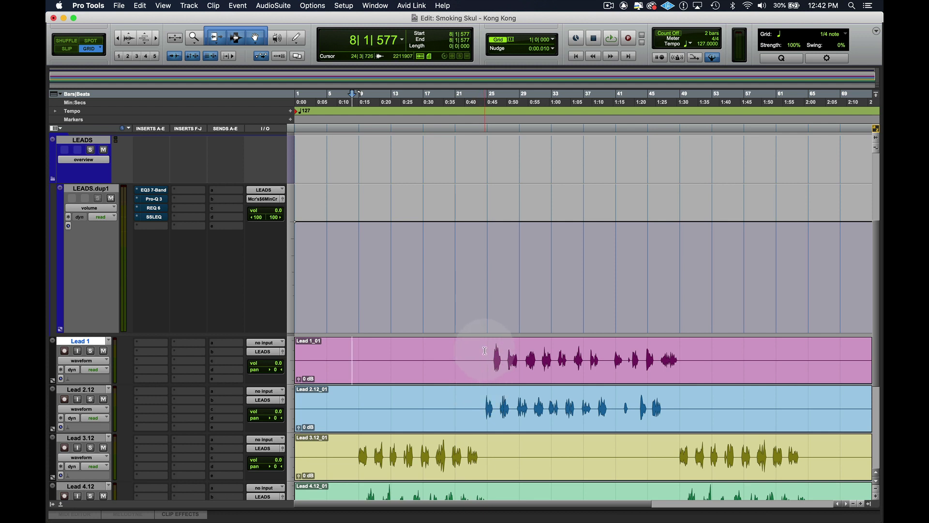
pyautogui.click(485, 349)
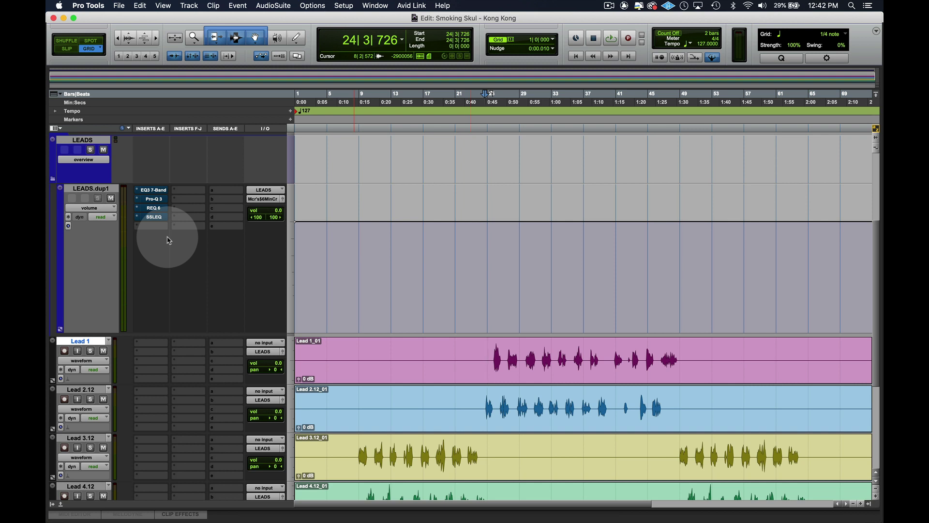
pyautogui.click(155, 191)
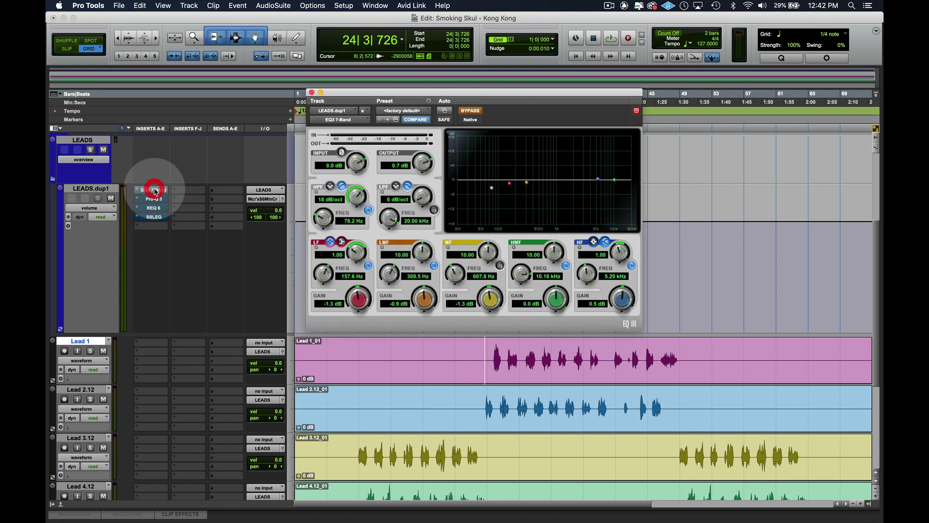
pyautogui.click(312, 92)
pyautogui.click(154, 199)
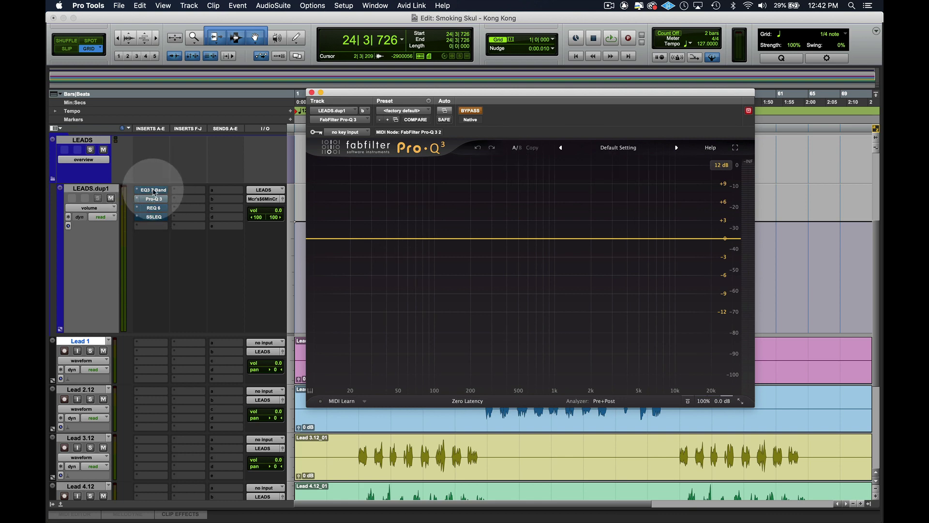
pyautogui.click(150, 208)
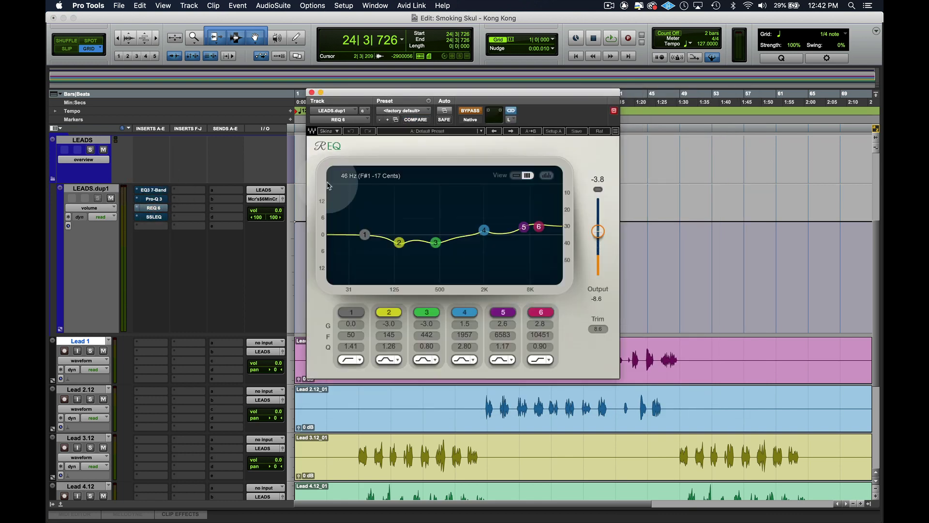
pyautogui.click(312, 92)
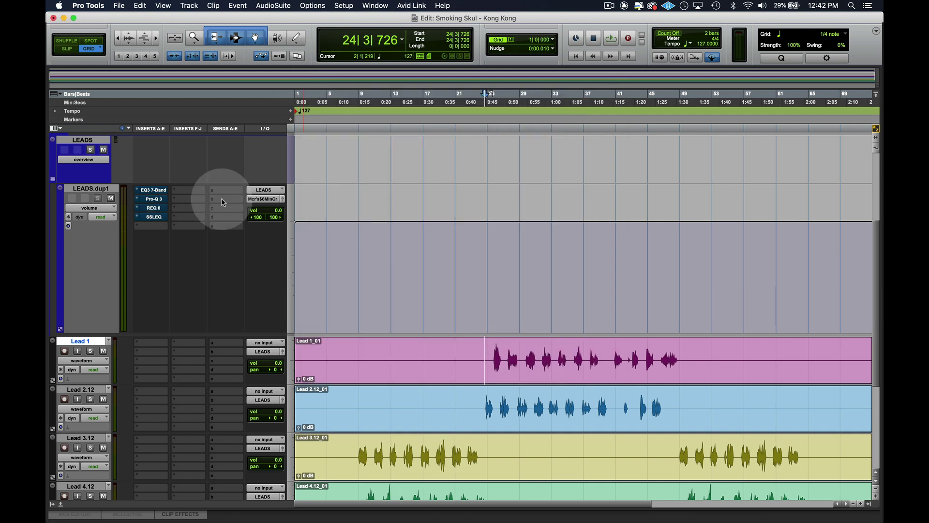
pyautogui.click(154, 217)
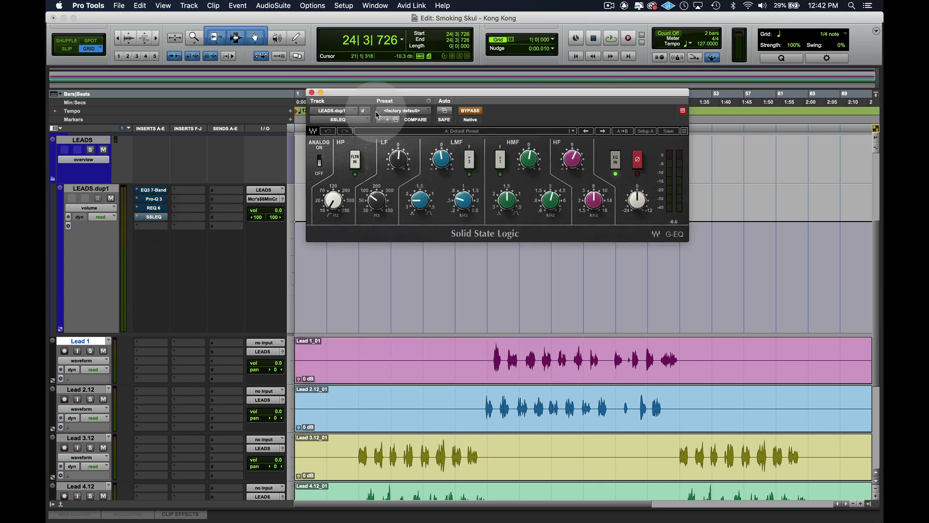
pyautogui.click(311, 93)
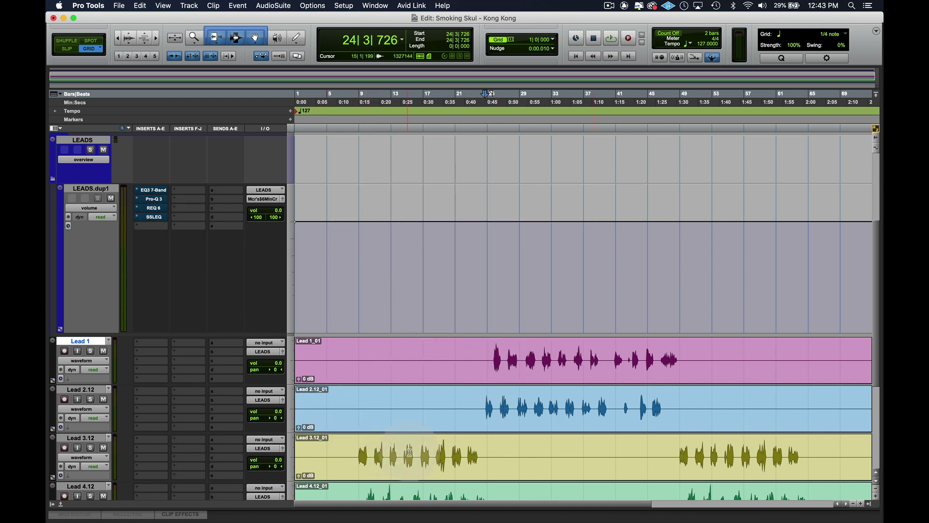
# Step: Set the start point to bar 24 in Lead 1 and play a few seconds of the vocals
pyautogui.click(354, 451)
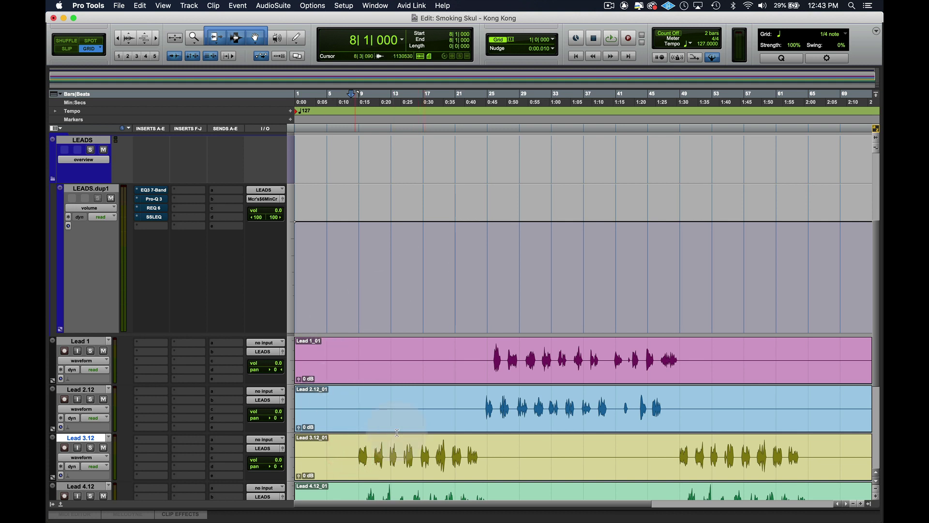
pyautogui.click(481, 348)
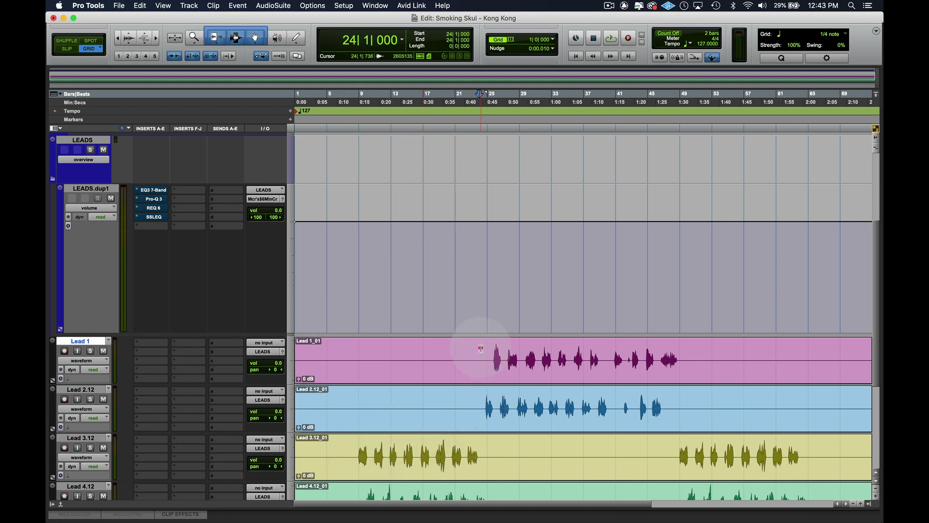
pyautogui.press('space')
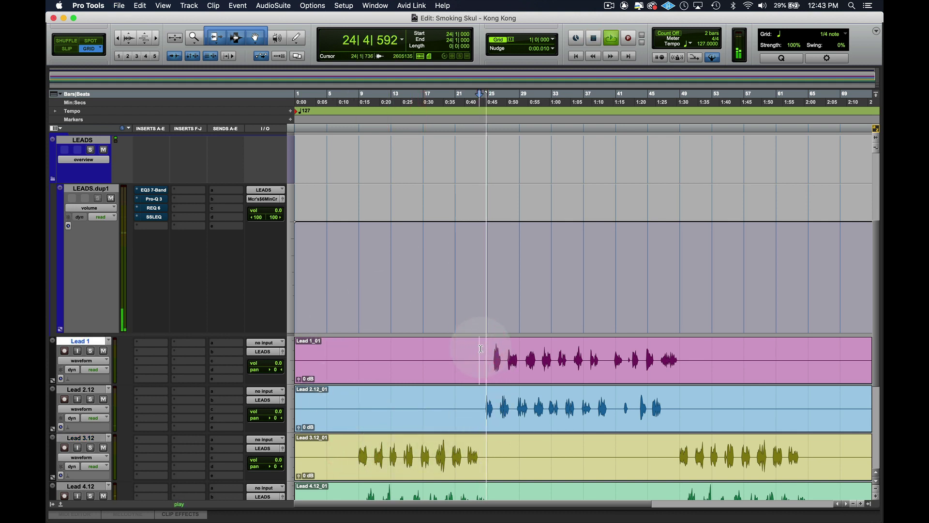
pyautogui.press('space')
# Step: Bring up the EQ3 7-Band on LEADS.dup1 and take it out of bypass
pyautogui.click(154, 190)
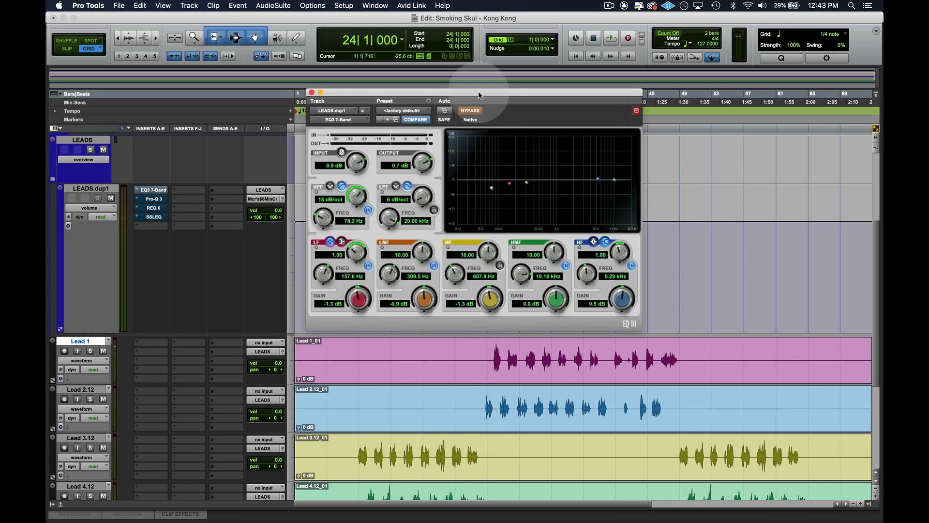
pyautogui.moveTo(481, 92); pyautogui.dragTo(466, 68)
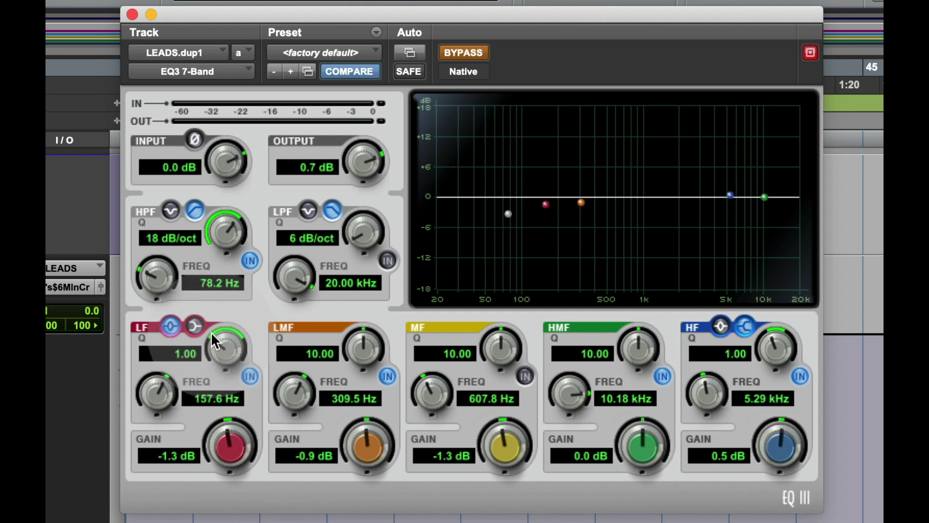
pyautogui.click(471, 51)
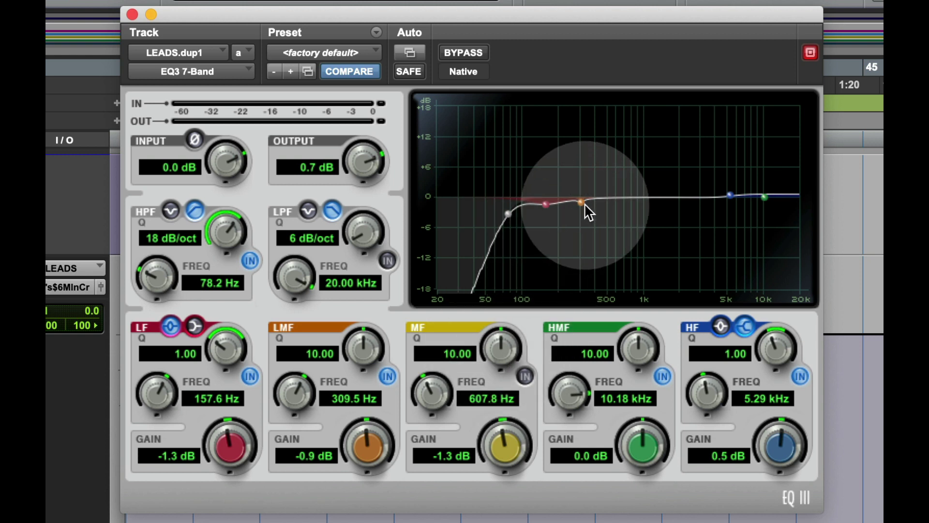
# Step: Sweep the EQ3 low-mid band's Q, frequency and gain, leaving a -1.5 dB cut at 303.4 Hz
pyautogui.moveTo(584, 203); pyautogui.dragTo(600, 128)
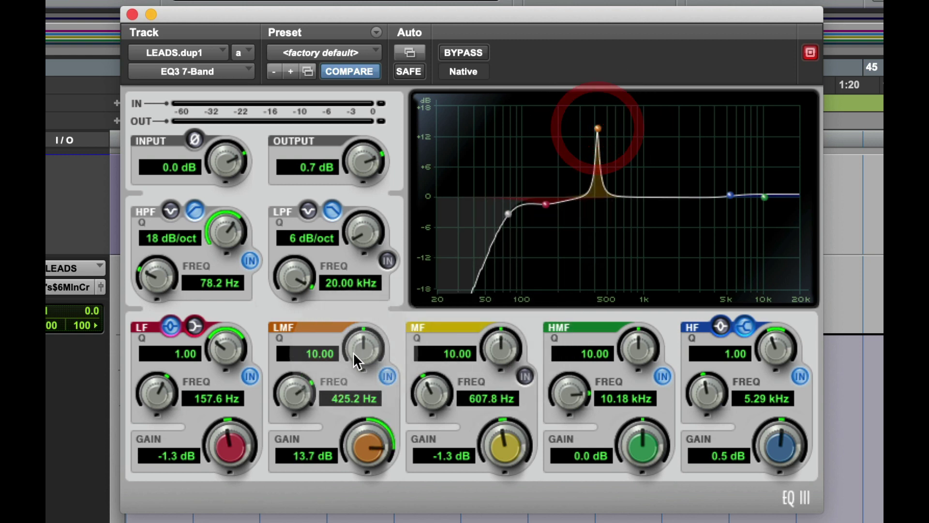
pyautogui.moveTo(353, 352); pyautogui.dragTo(380, 227)
pyautogui.moveTo(295, 396)
pyautogui.mouseDown()
pyautogui.moveTo(299, 515)
pyautogui.moveTo(299, 405)
pyautogui.mouseUp()
pyautogui.moveTo(351, 443)
pyautogui.mouseDown()
pyautogui.moveTo(363, 411)
pyautogui.moveTo(367, 522)
pyautogui.moveTo(362, 421)
pyautogui.moveTo(363, 522)
pyautogui.moveTo(366, 440)
pyautogui.mouseUp()
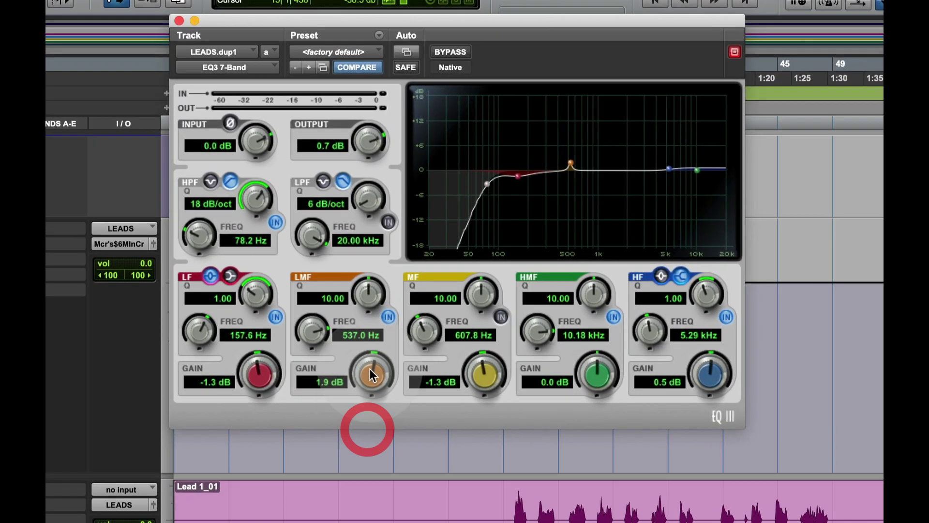
pyautogui.moveTo(370, 369); pyautogui.dragTo(370, 381)
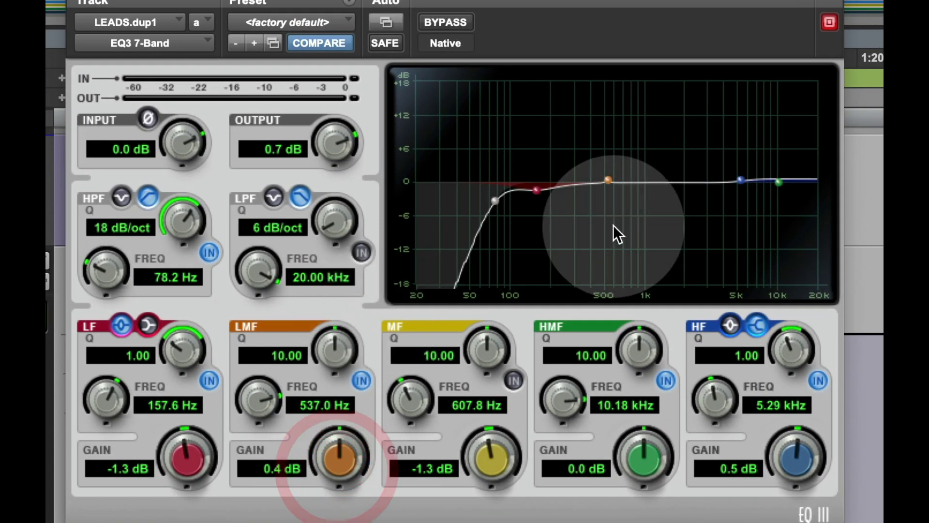
pyautogui.moveTo(609, 181); pyautogui.dragTo(574, 191)
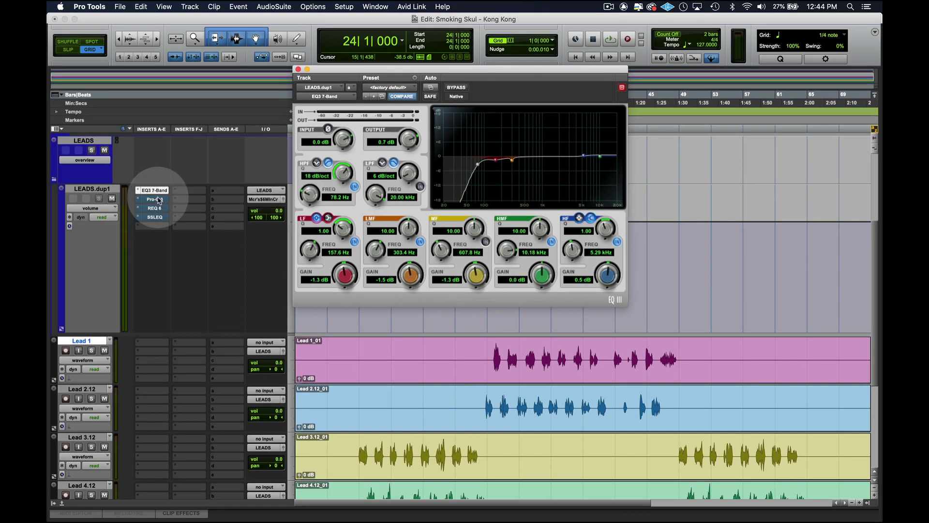
# Step: Open the Pro-Q 3 insert on LEADS.dup1, close REQ 6, and reopen the EQ3 7-Band window
pyautogui.click(159, 199)
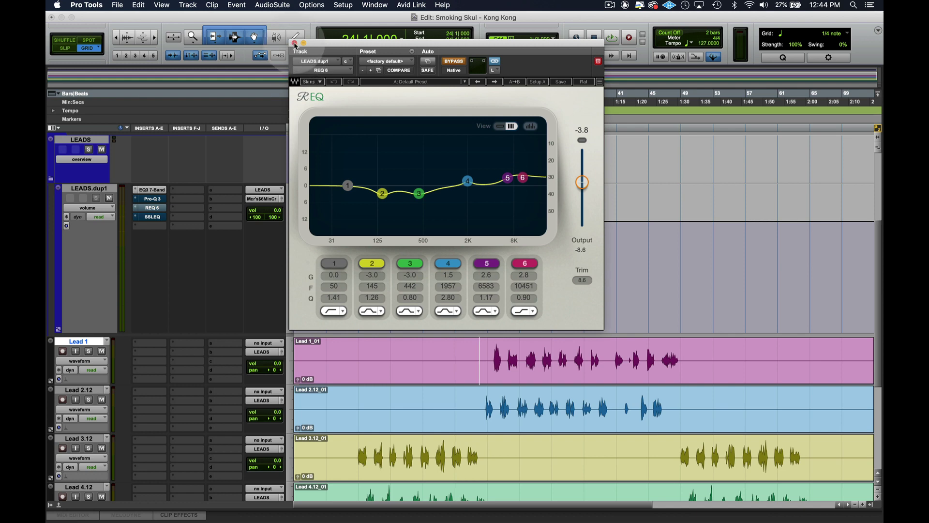
pyautogui.click(294, 43)
pyautogui.click(155, 190)
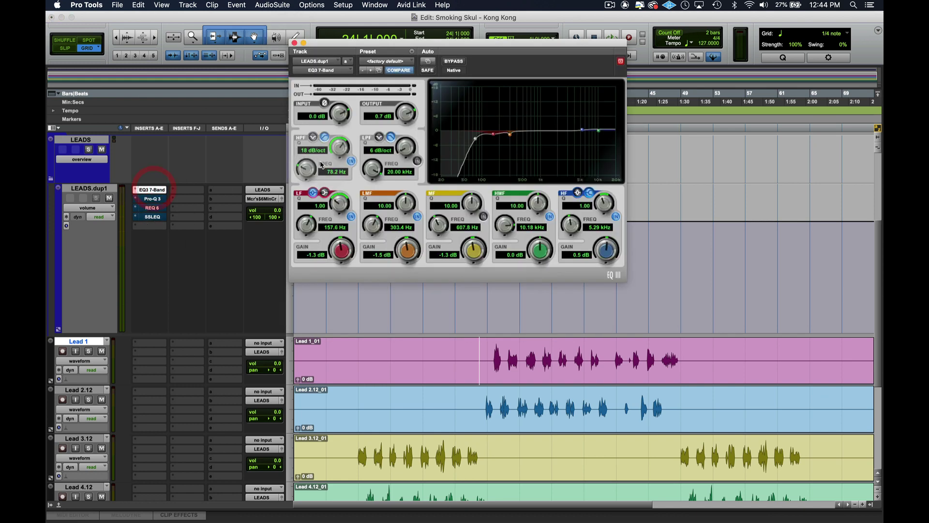
# Step: Enable Pro-Q 3 and sweep its bell band, leaving +2.86 dB at 121.23 Hz, Q 1.000
pyautogui.click(154, 199)
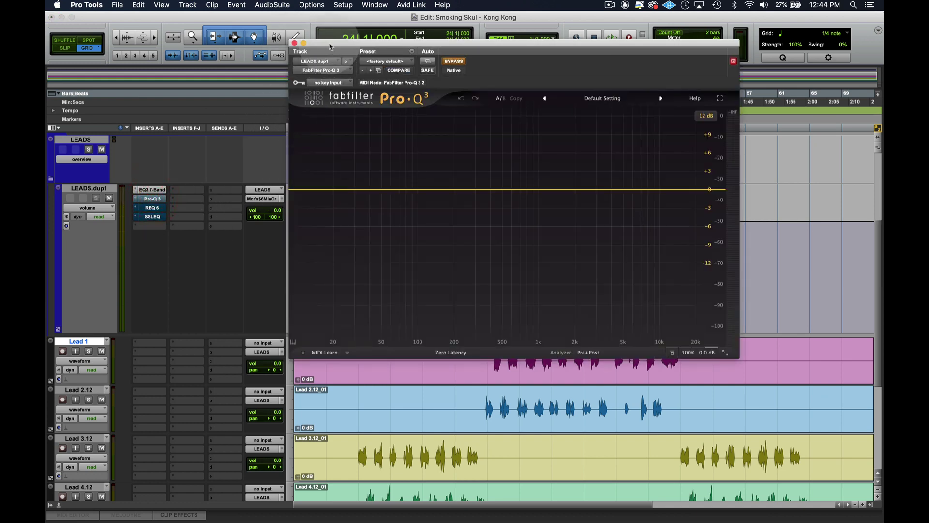
pyautogui.moveTo(330, 46); pyautogui.dragTo(287, 75)
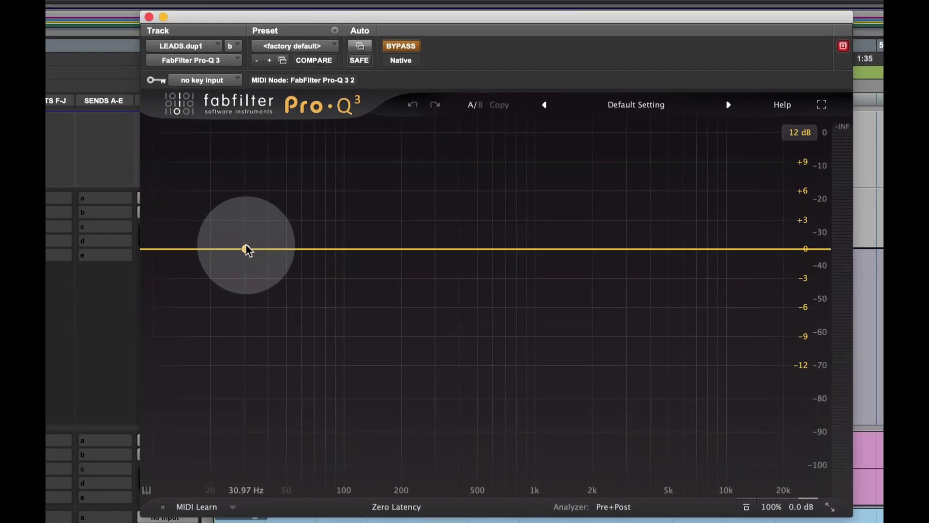
pyautogui.moveTo(246, 249); pyautogui.dragTo(238, 219)
pyautogui.click(240, 213)
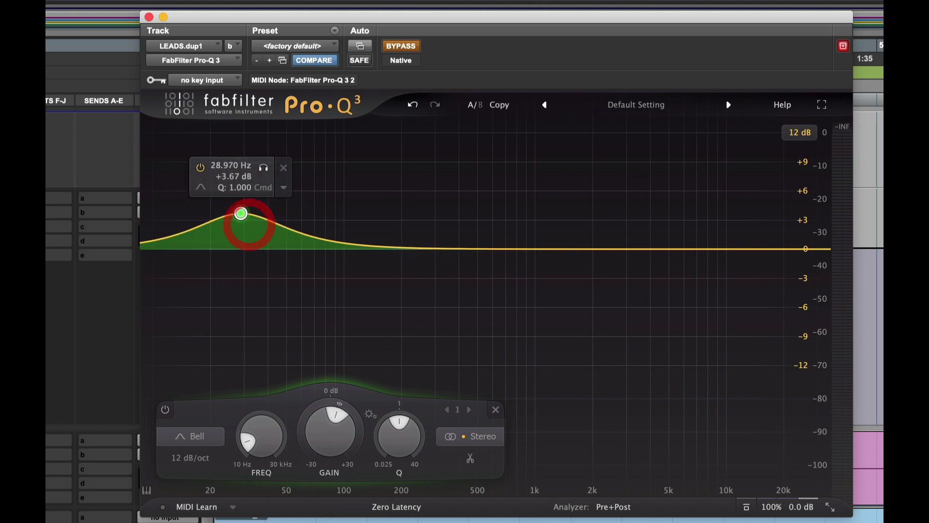
pyautogui.click(515, 520)
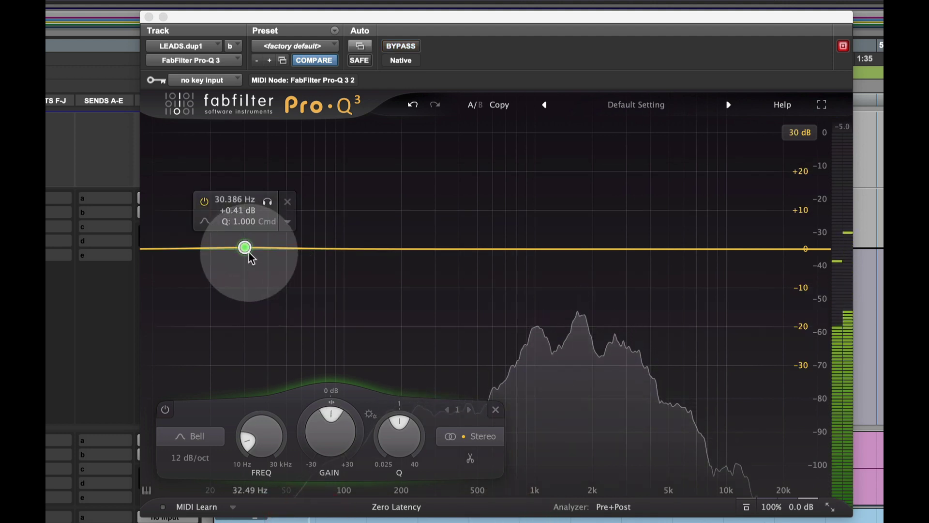
pyautogui.click(246, 250)
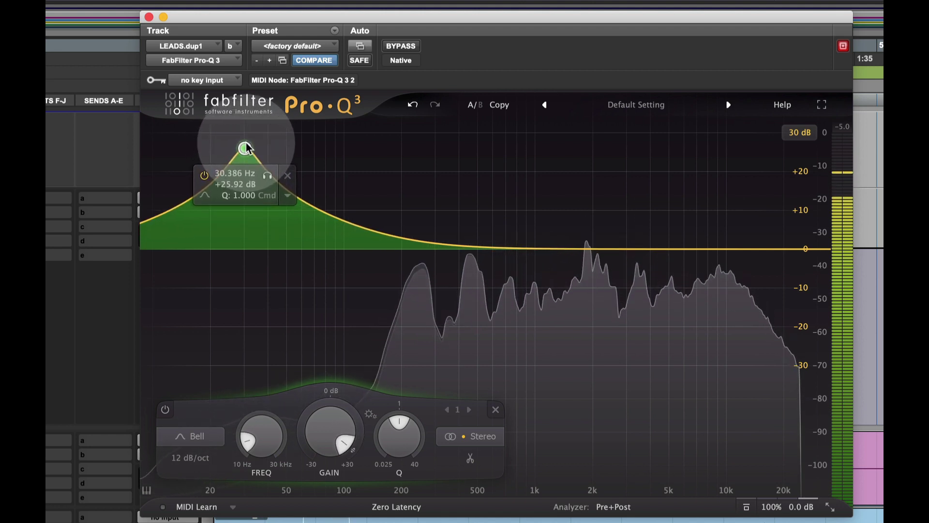
pyautogui.moveTo(247, 148); pyautogui.dragTo(363, 239)
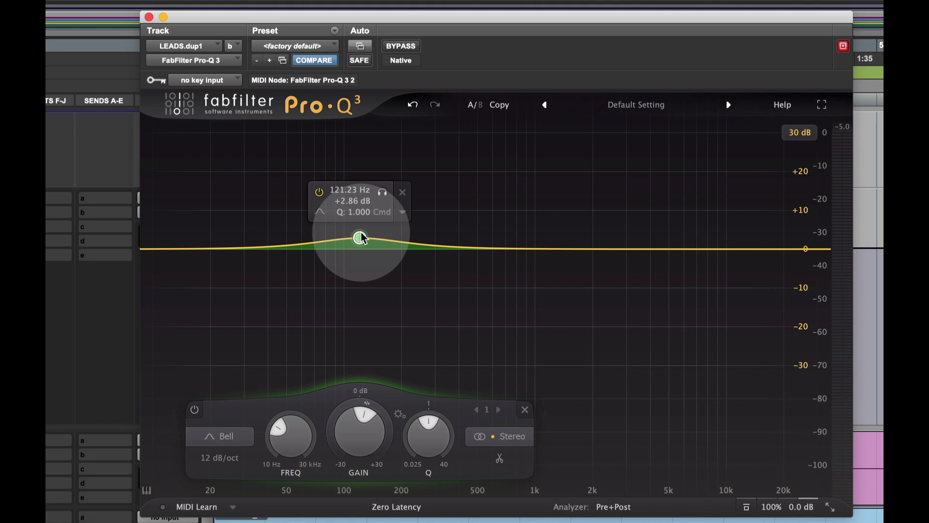
# Step: Push the Pro-Q 3 bell up to a steep +23.88 dB boost around 138.56 Hz
pyautogui.moveTo(363, 238); pyautogui.dragTo(357, 158)
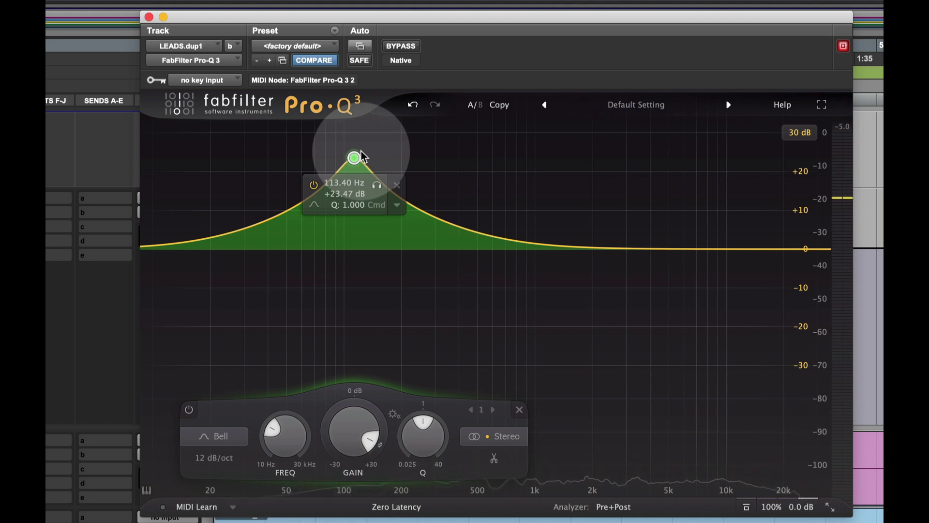
pyautogui.moveTo(362, 156); pyautogui.dragTo(378, 158)
pyautogui.click(426, 286)
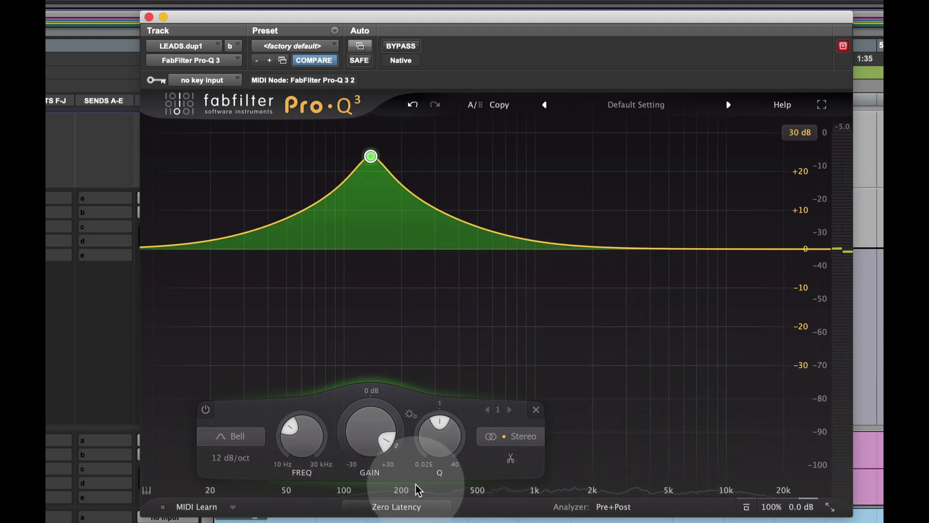
# Step: Sweep the Pro-Q 3 bell toward 217 Hz, then drop it to a -3.06 dB cut at 210.85 Hz
pyautogui.moveTo(387, 157)
pyautogui.moveTo(374, 159); pyautogui.dragTo(412, 150)
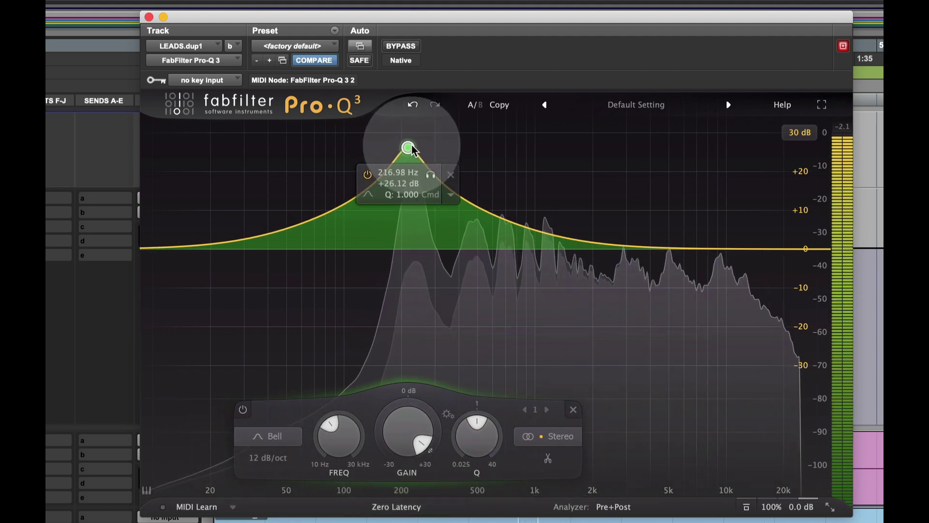
pyautogui.click(409, 148)
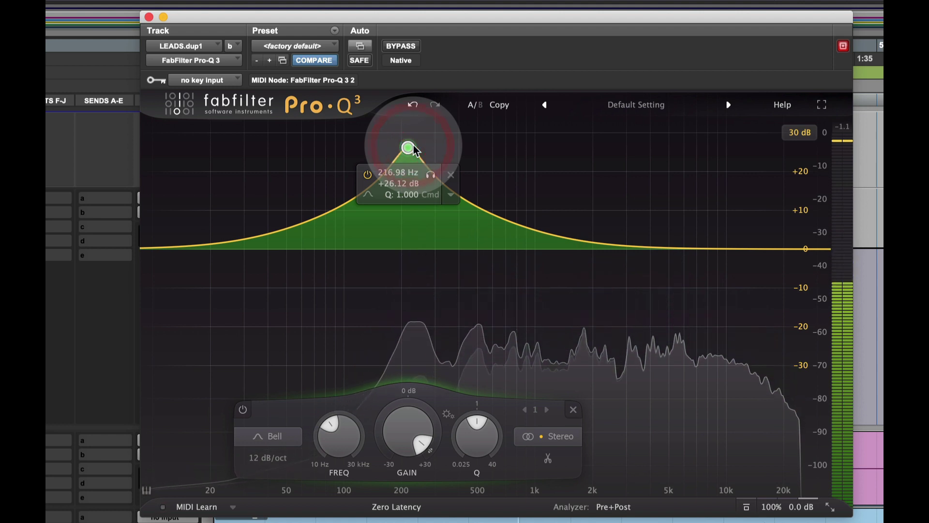
pyautogui.moveTo(414, 149); pyautogui.dragTo(409, 262)
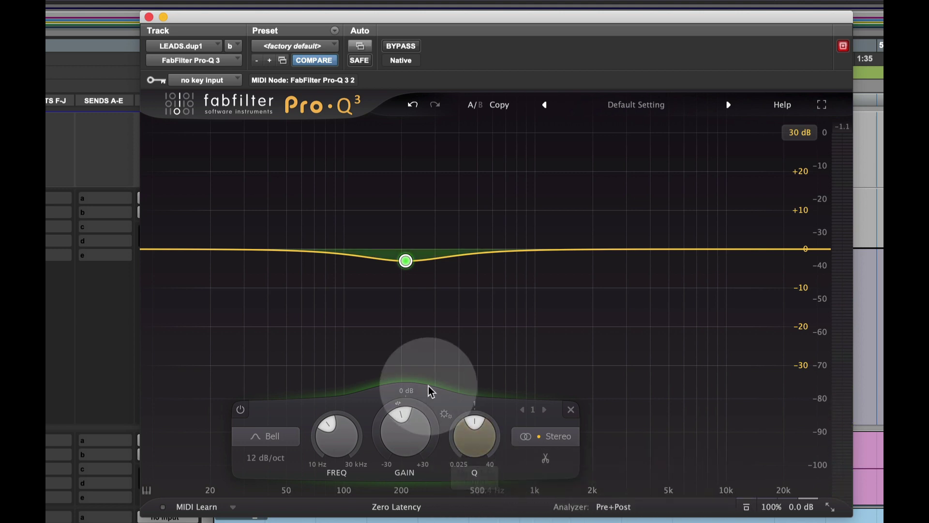
# Step: Play the vocal while sweeping the Pro-Q 3 boost through about 475 Hz and 415 Hz
pyautogui.moveTo(434, 312)
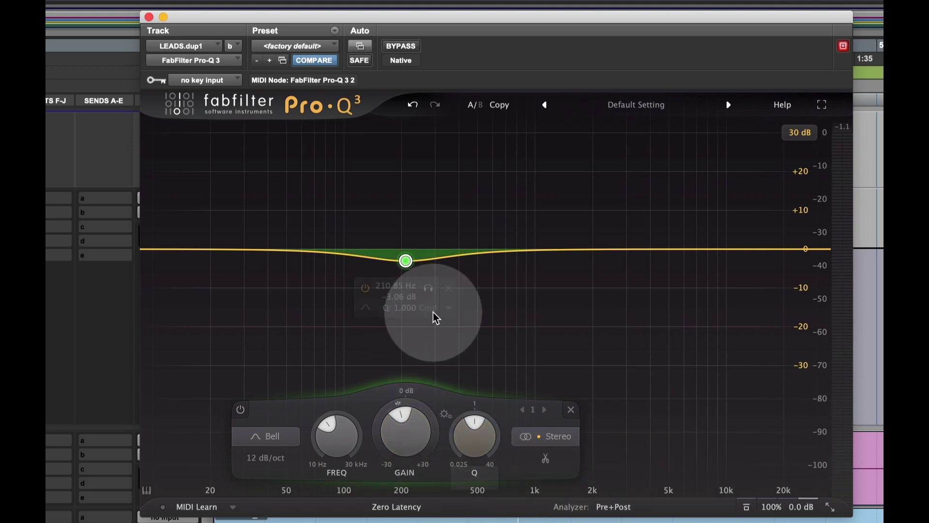
pyautogui.press('space')
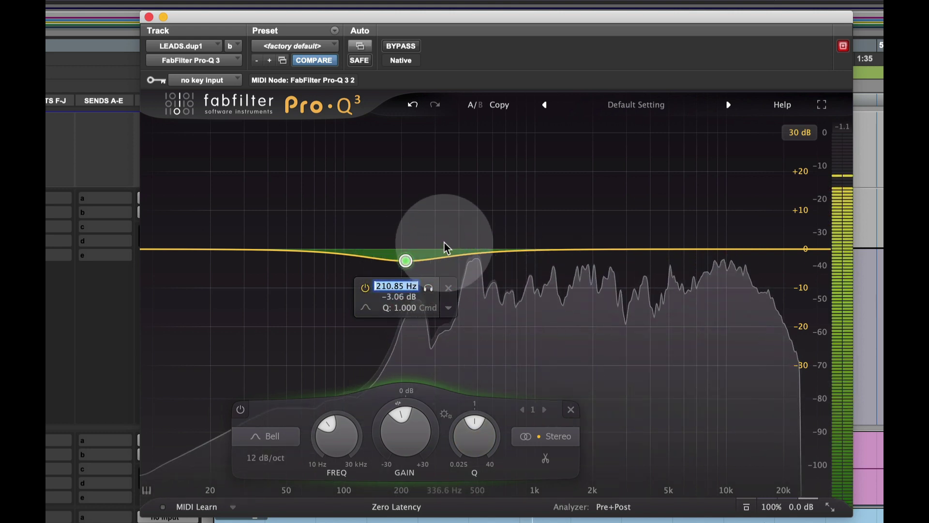
pyautogui.moveTo(405, 262); pyautogui.dragTo(464, 234)
pyautogui.press('space')
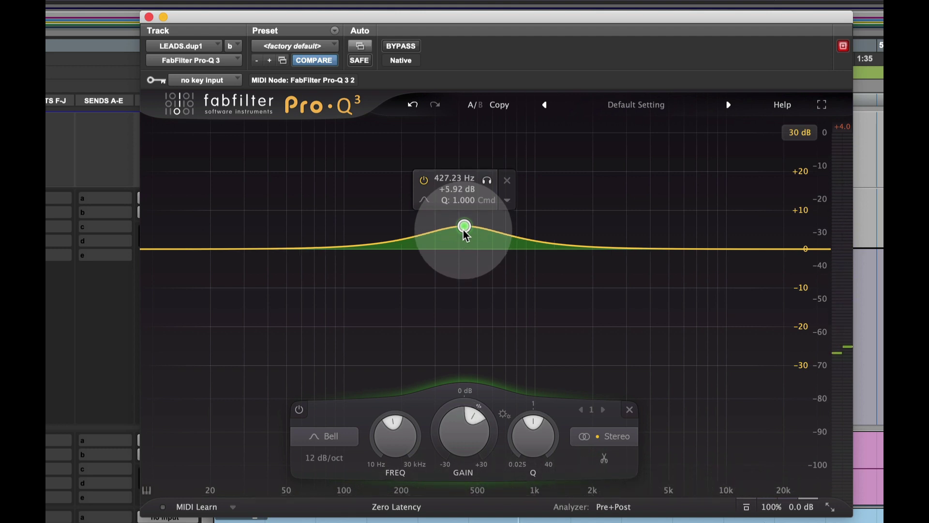
pyautogui.moveTo(463, 237)
pyautogui.mouseDown()
pyautogui.moveTo(464, 127)
pyautogui.moveTo(467, 264)
pyautogui.mouseUp()
pyautogui.press('space')
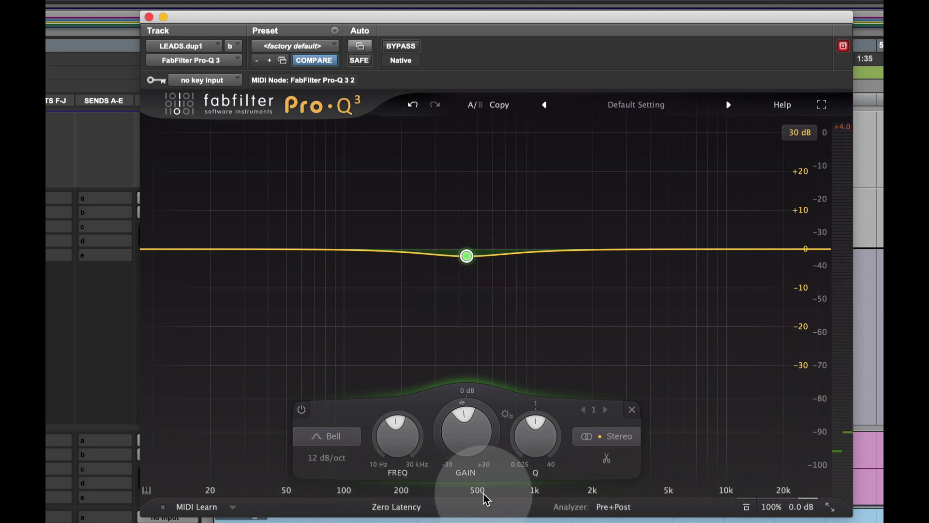
# Step: Sweep the boost up past 1 kHz and 5 kHz, then settle on -1.43 dB at 236.43 Hz
pyautogui.moveTo(516, 295)
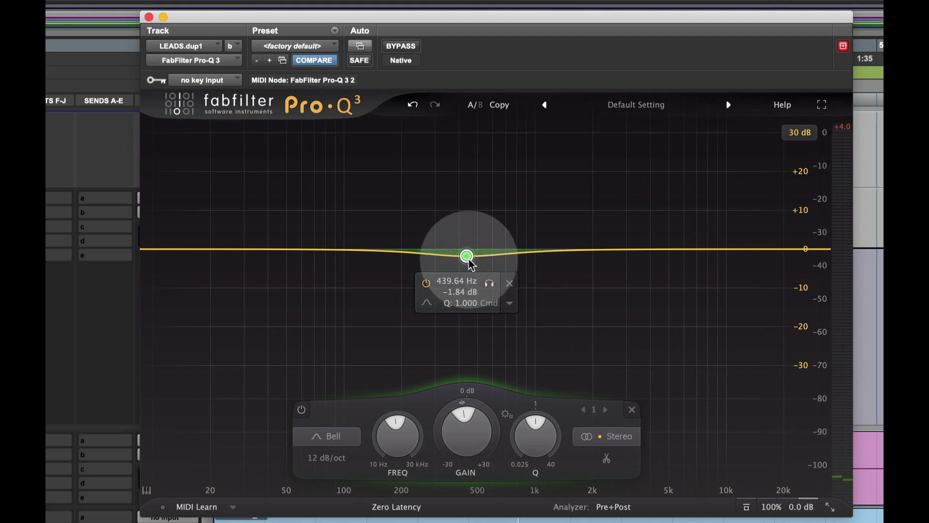
pyautogui.moveTo(469, 259); pyautogui.dragTo(538, 250)
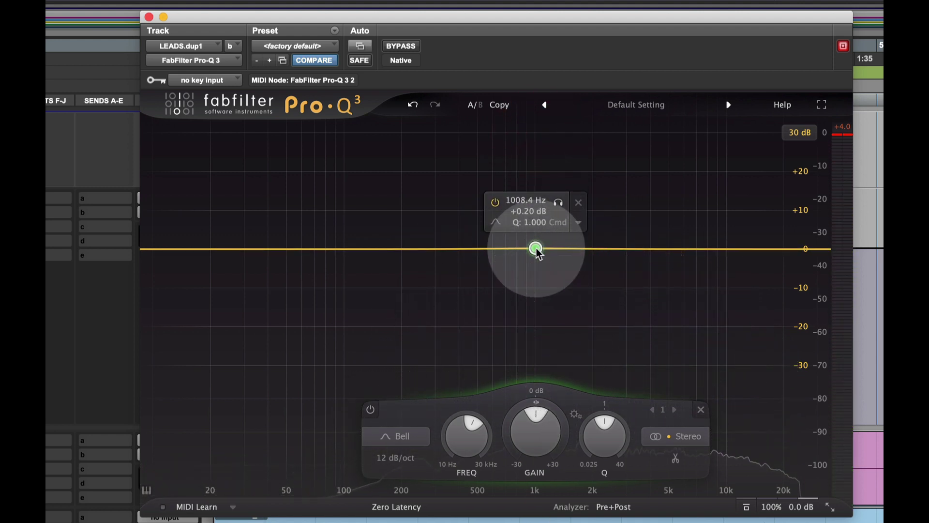
pyautogui.moveTo(537, 250); pyautogui.dragTo(550, 249)
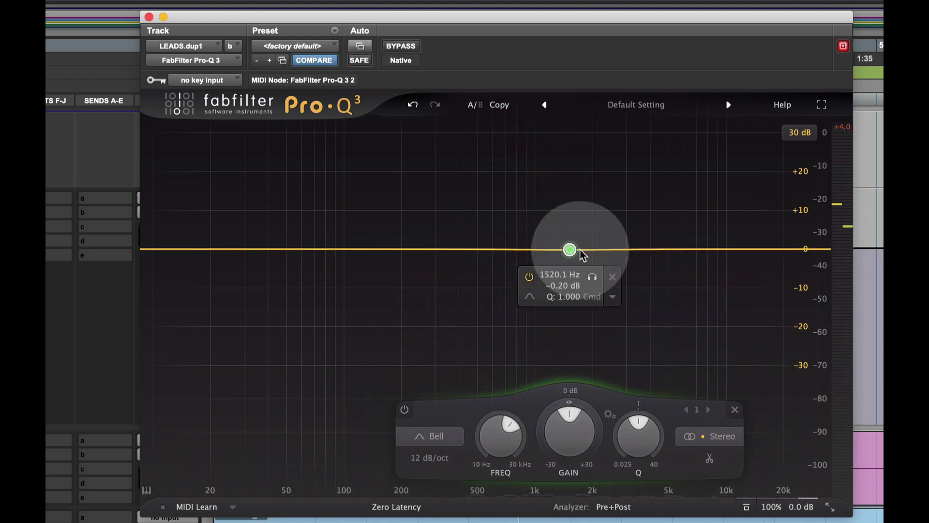
pyautogui.moveTo(576, 250); pyautogui.dragTo(421, 148)
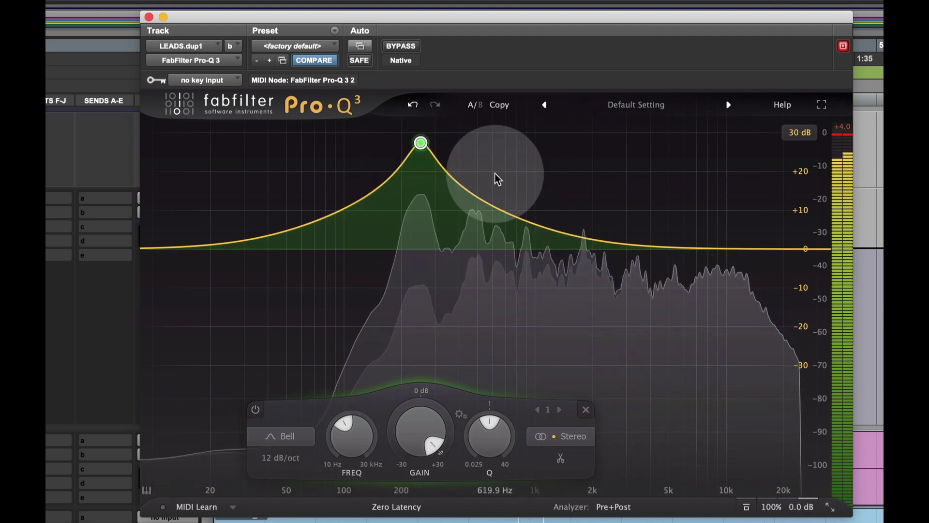
pyautogui.moveTo(421, 142); pyautogui.dragTo(414, 254)
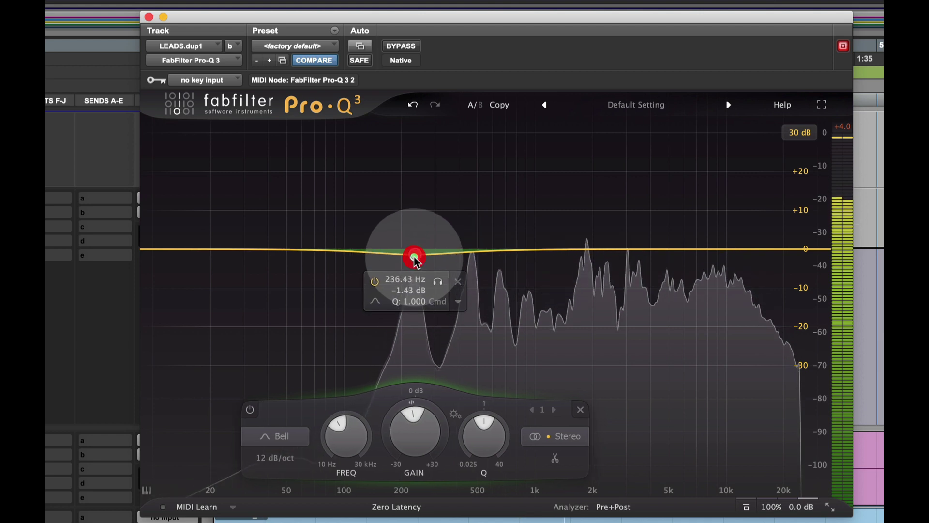
# Step: Close Pro-Q 3, then open the EQ3 7-Band on the vocal and take it out of bypass
pyautogui.click(149, 17)
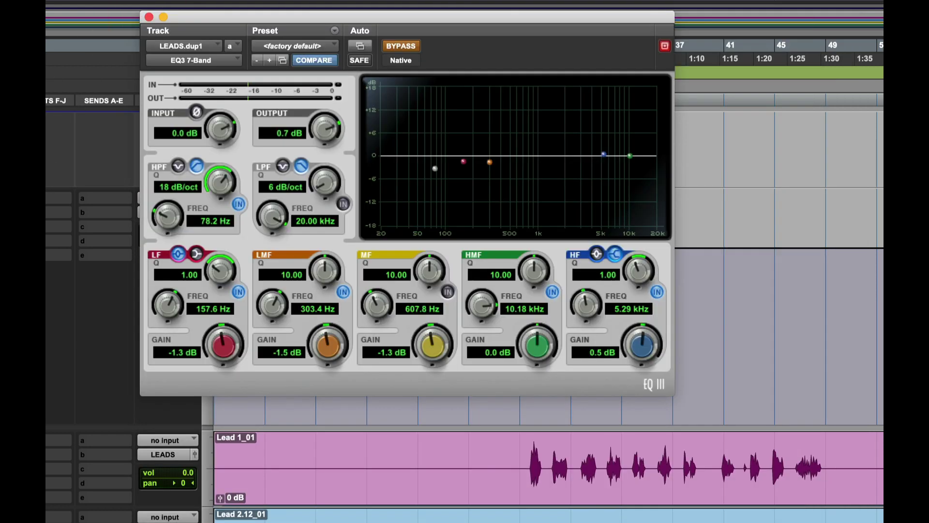
pyautogui.click(91, 194)
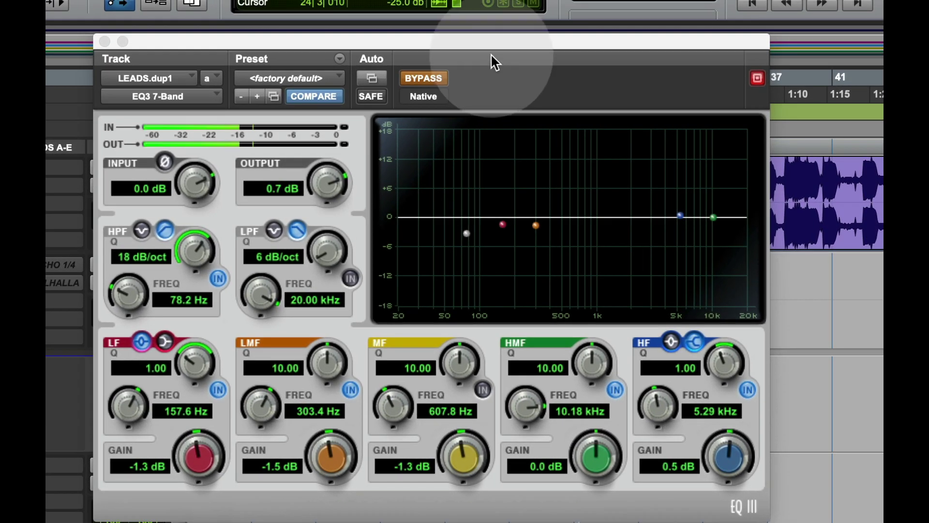
pyautogui.moveTo(466, 42); pyautogui.dragTo(463, 3)
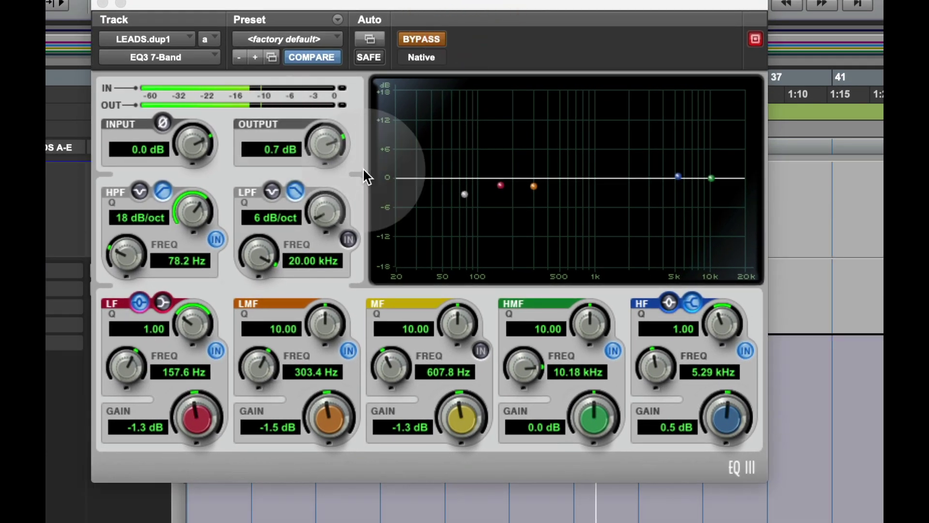
pyautogui.click(420, 35)
# Step: Adjust the EQ3 high-pass, peak the low-mid near 417 Hz, and boost the high band 12 dB around 2.54 kHz
pyautogui.moveTo(465, 194); pyautogui.dragTo(518, 183)
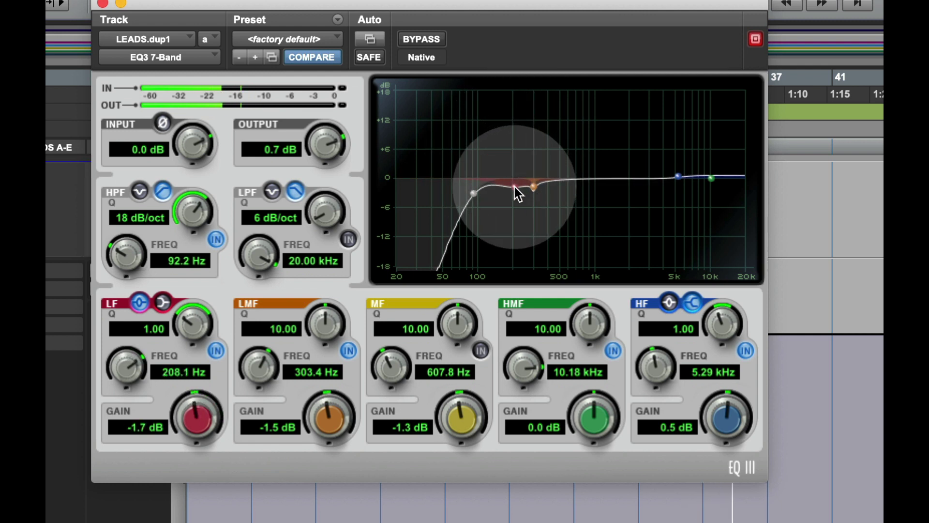
pyautogui.click(466, 233)
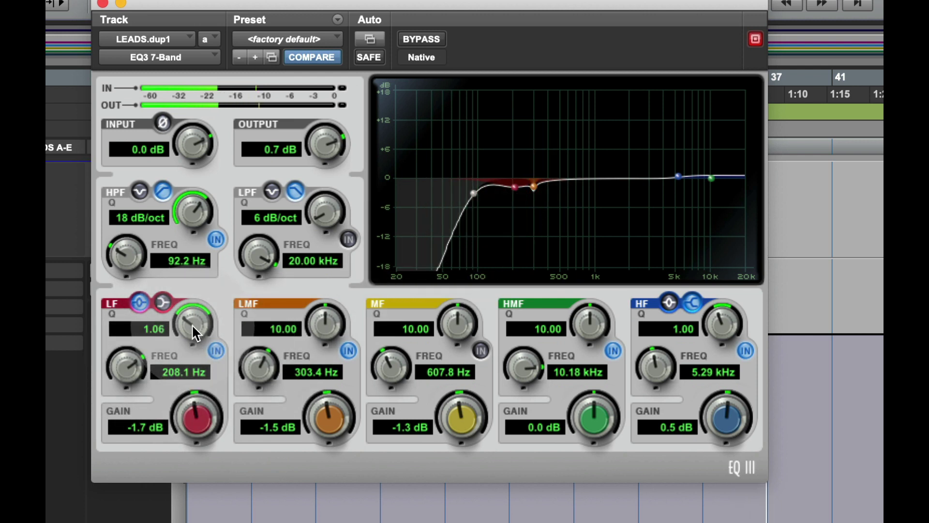
pyautogui.moveTo(533, 187)
pyautogui.mouseDown()
pyautogui.moveTo(547, 99)
pyautogui.moveTo(550, 193)
pyautogui.mouseUp()
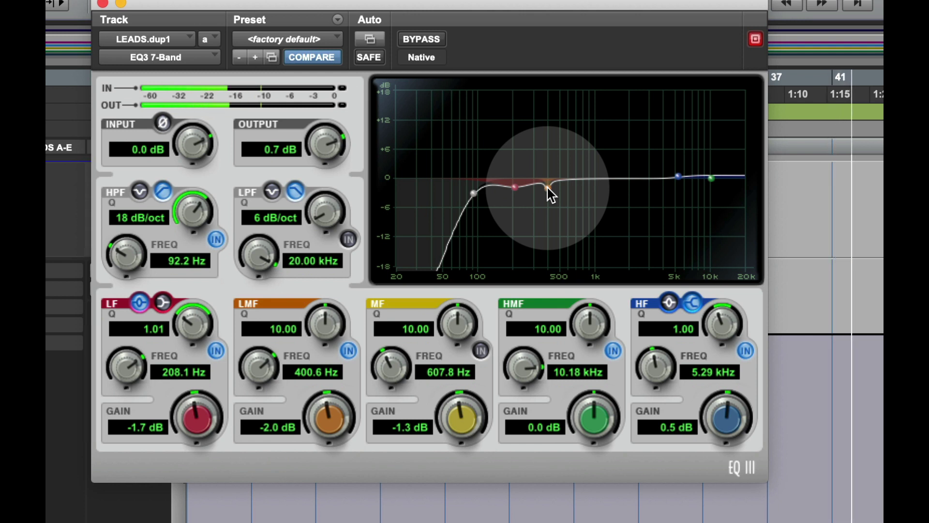
pyautogui.click(546, 188)
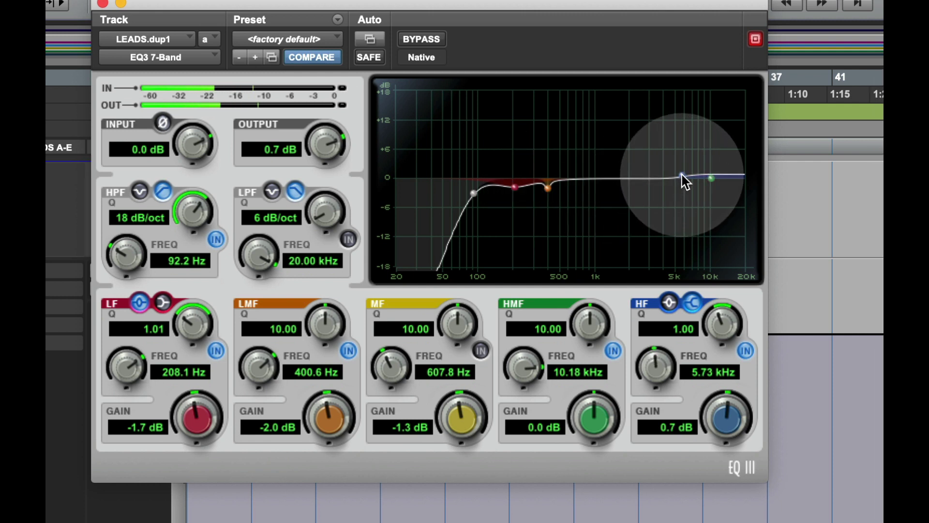
pyautogui.moveTo(684, 180)
pyautogui.mouseDown()
pyautogui.moveTo(689, 103)
pyautogui.moveTo(644, 105)
pyautogui.moveTo(693, 154)
pyautogui.moveTo(690, 172)
pyautogui.mouseUp()
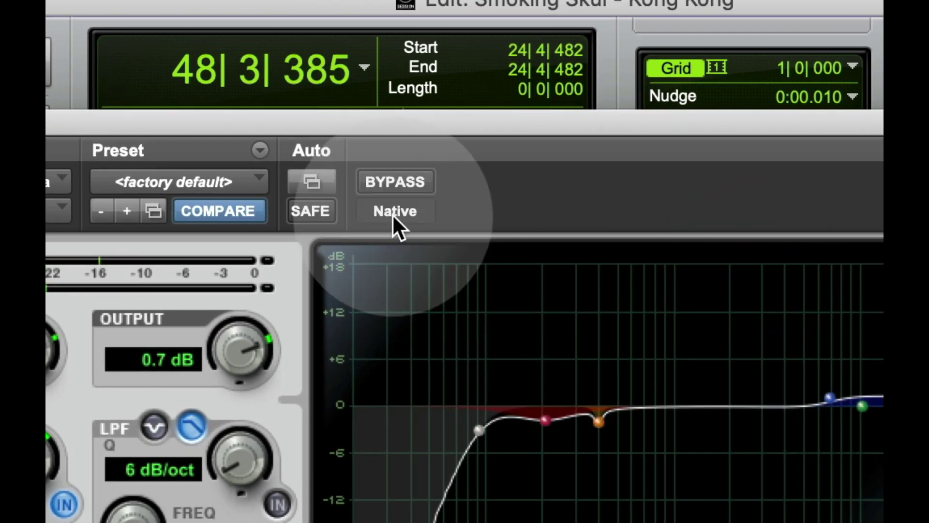
# Step: A/B the EQ3 7-Band against bypass twice, stop playback, and close it with the EQ active
pyautogui.click(391, 183)
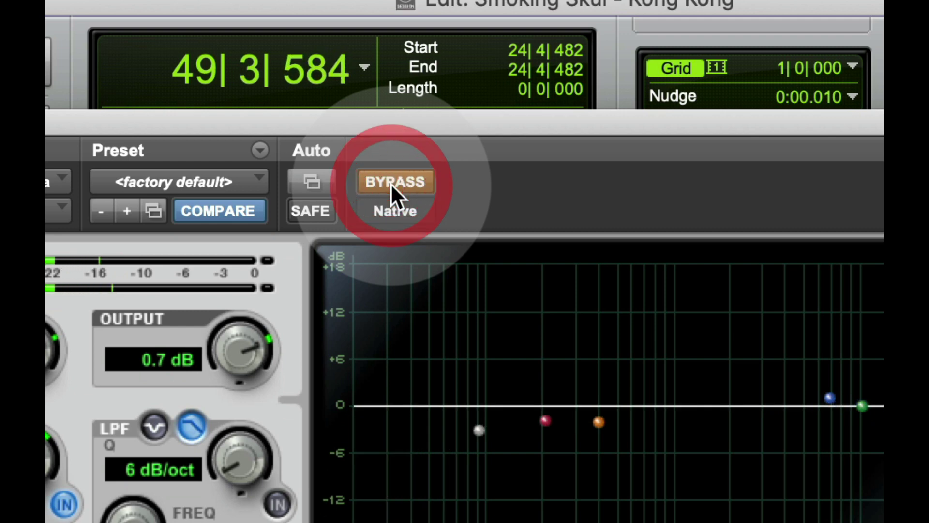
pyautogui.click(390, 183)
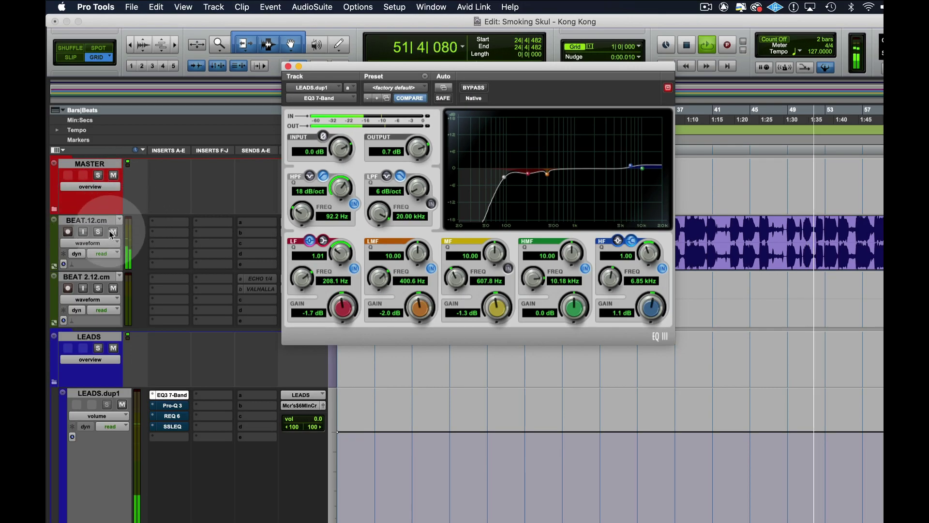
pyautogui.scroll(-5, 176, 274)
pyautogui.press('space')
pyautogui.press('space')
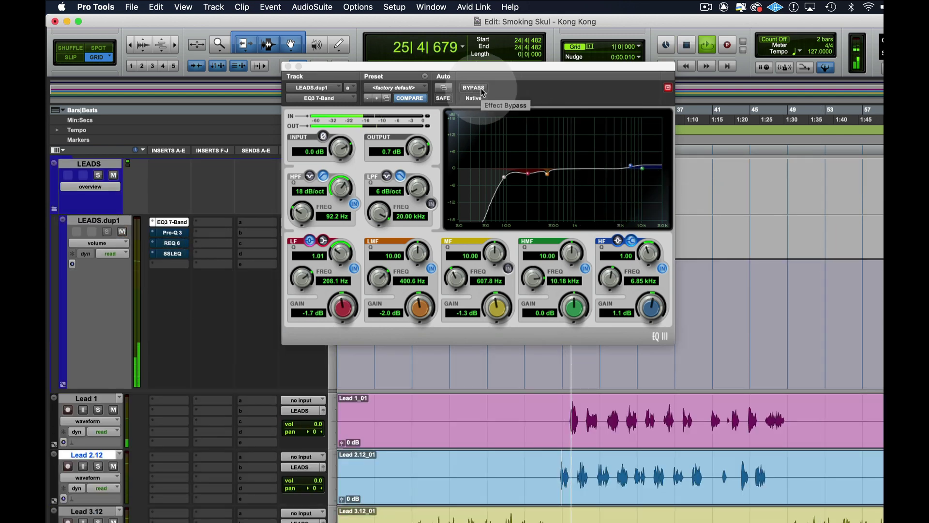
pyautogui.click(483, 91)
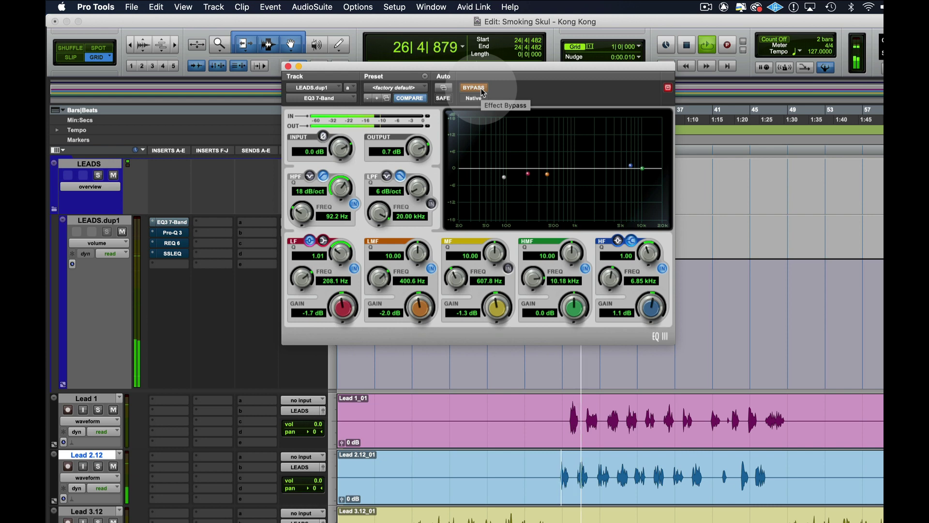
pyautogui.click(474, 88)
pyautogui.click(288, 66)
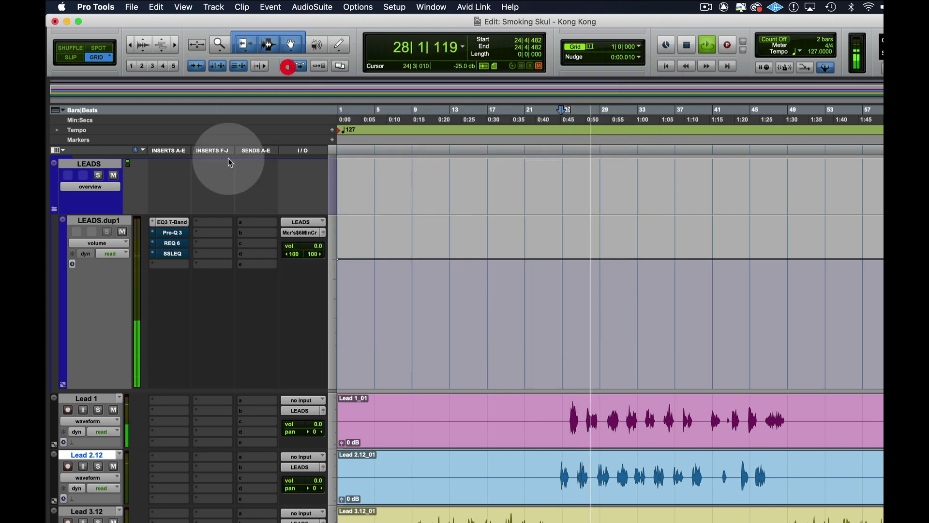
# Step: In REQ 6, soften the cuts to -2.5 dB at 144 Hz and -2.7 dB at 452 Hz, and reset the clip light
pyautogui.click(172, 243)
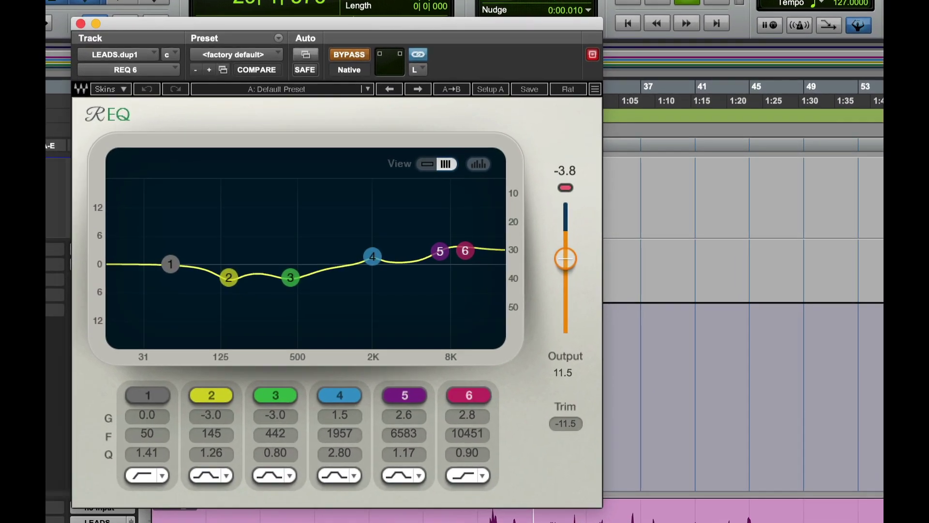
pyautogui.press('super+w')
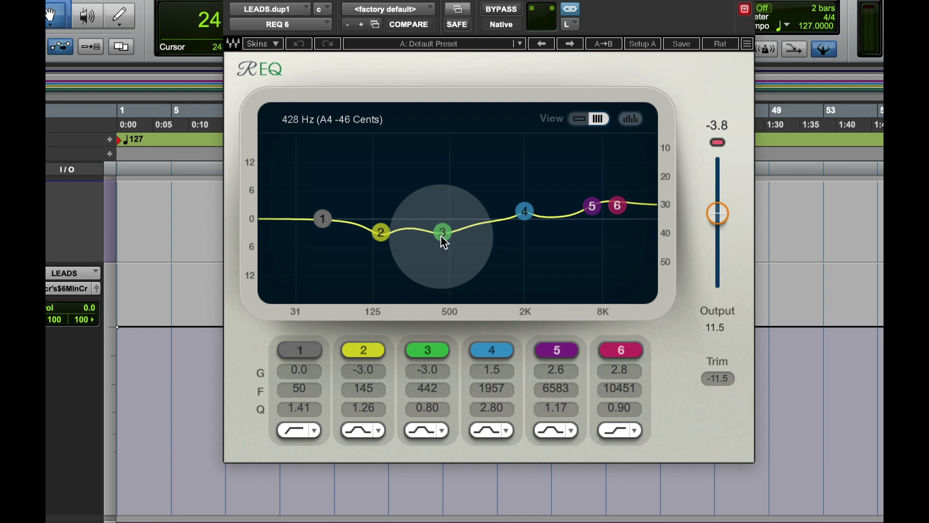
pyautogui.moveTo(477, 209); pyautogui.dragTo(477, 208)
pyautogui.moveTo(380, 232); pyautogui.dragTo(381, 229)
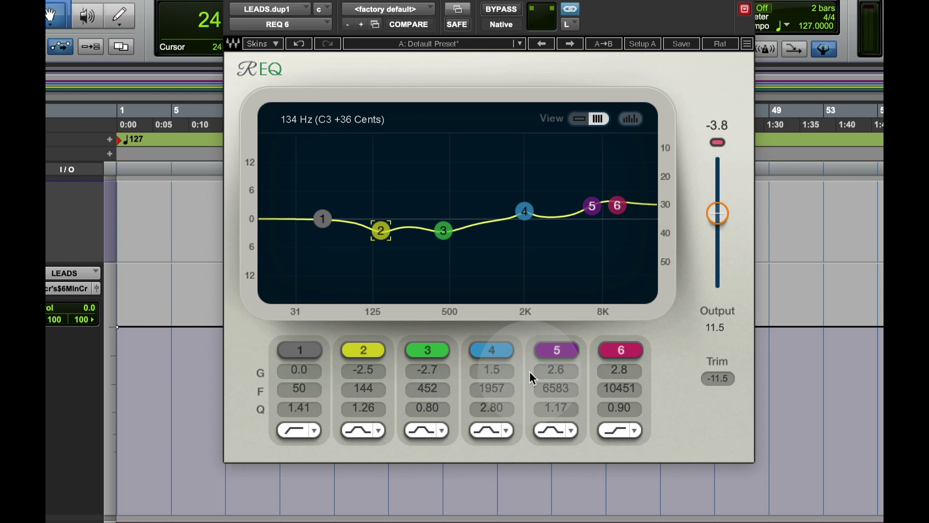
pyautogui.click(717, 142)
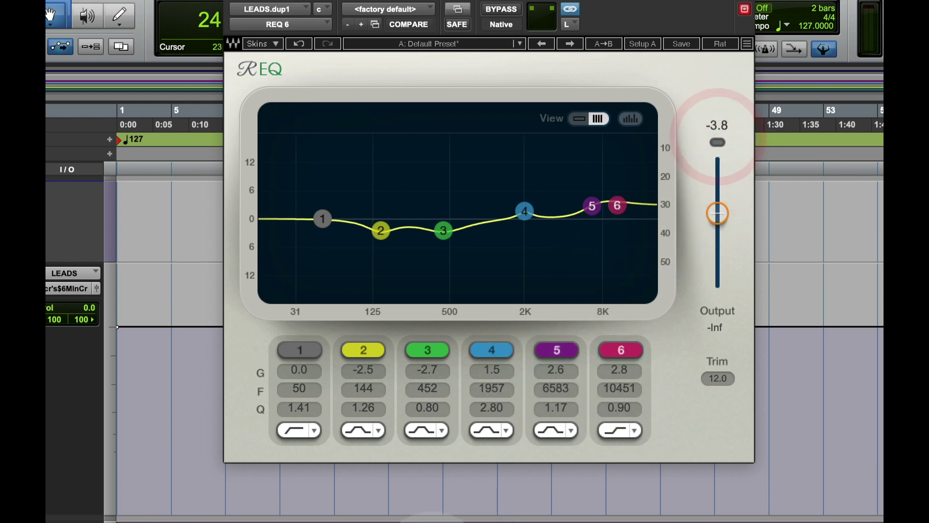
# Step: A/B REQ 6 against bypass, leaving it active
pyautogui.click(435, 512)
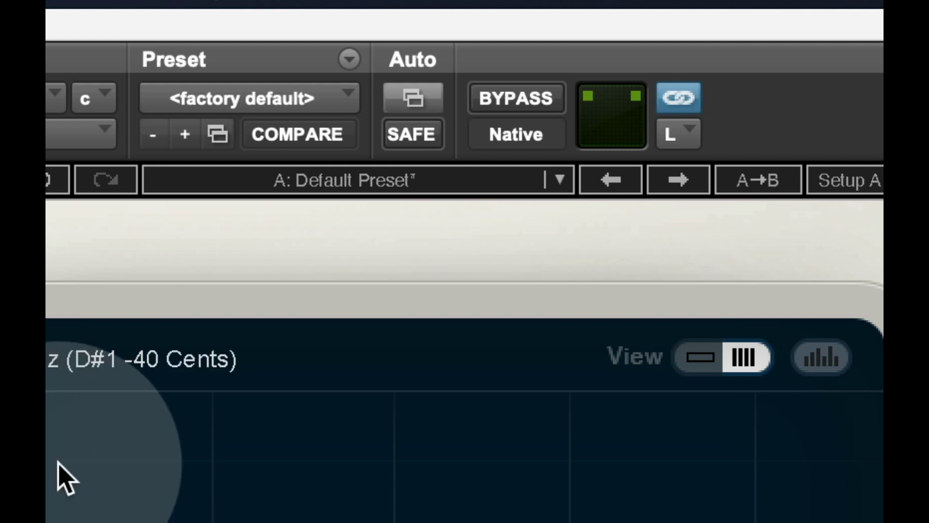
pyautogui.click(524, 101)
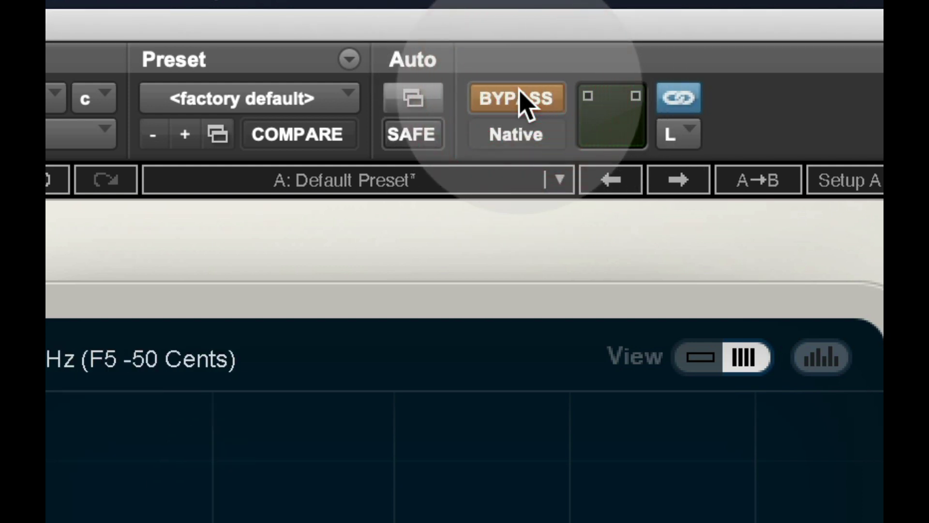
pyautogui.click(524, 101)
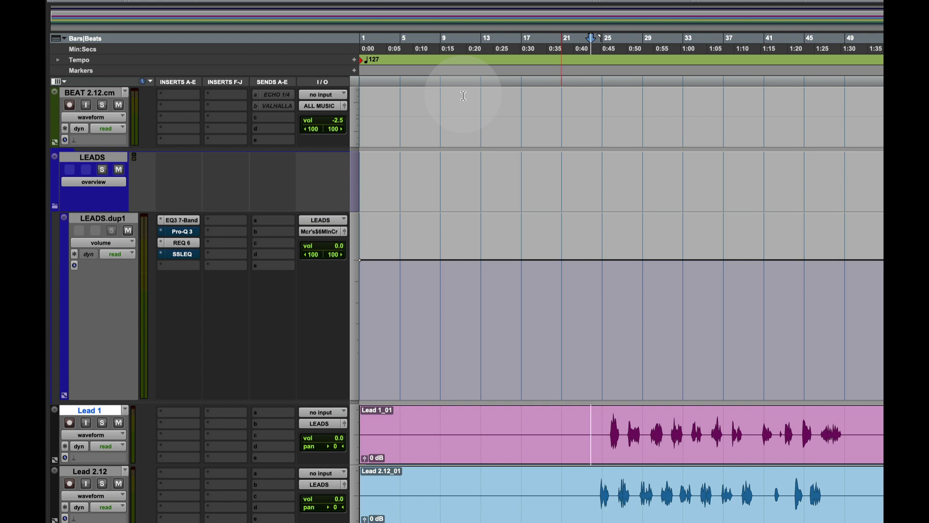
# Step: On Pro-Q 3, delete the default band, test a bell from boost to deep cut, then delete it
pyautogui.click(388, 80)
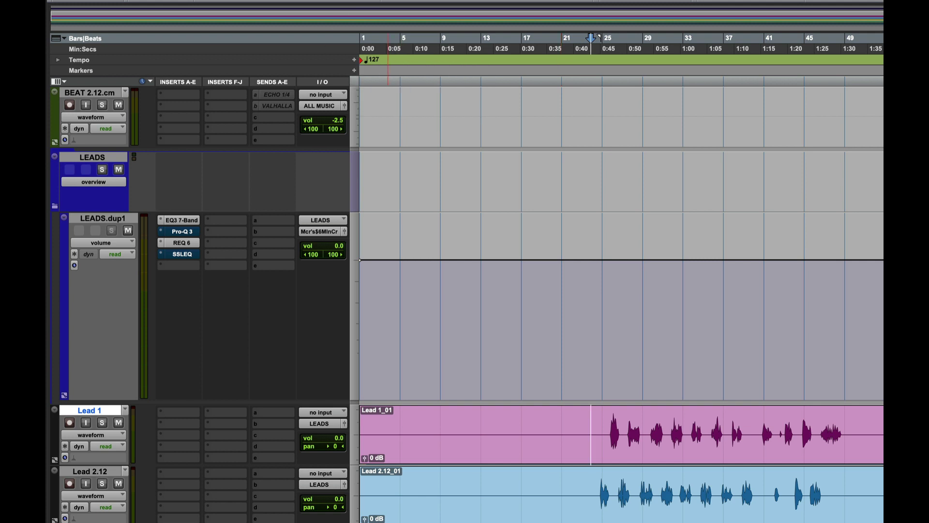
pyautogui.click(180, 220)
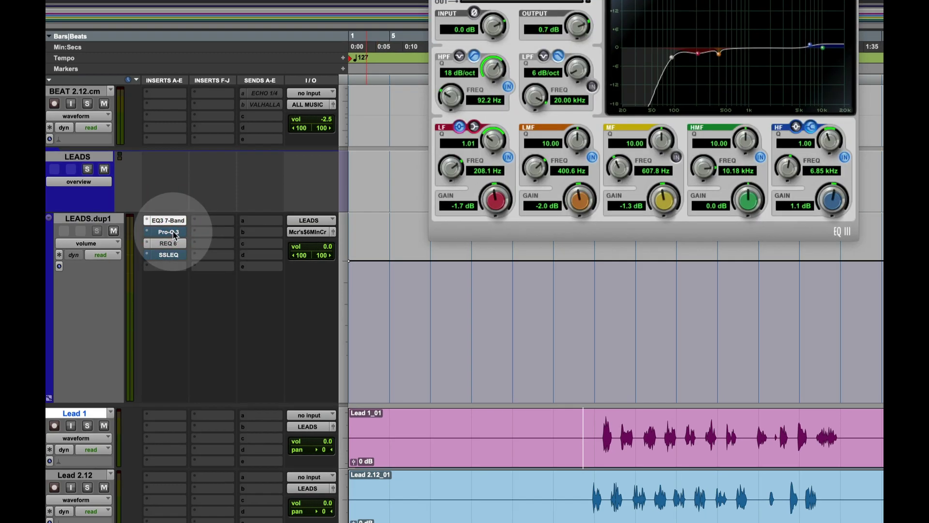
pyautogui.click(182, 232)
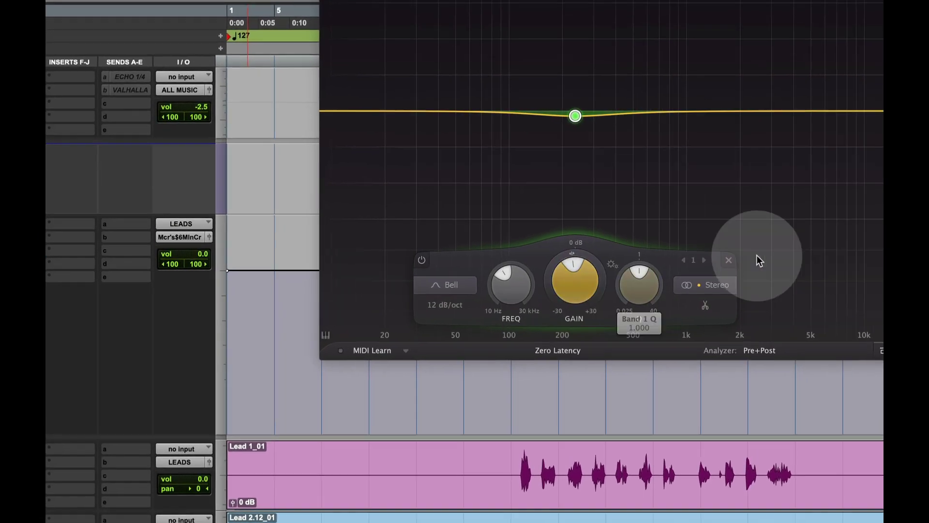
pyautogui.click(727, 259)
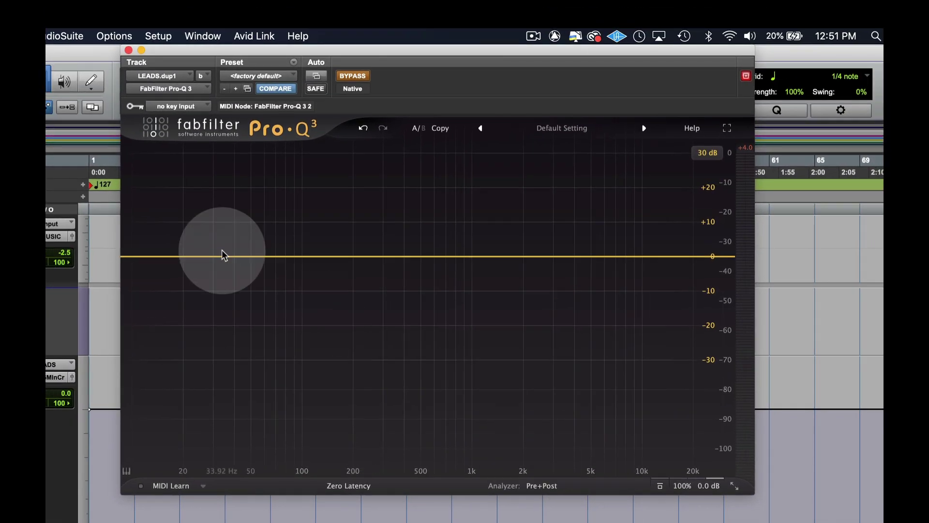
pyautogui.moveTo(222, 253); pyautogui.dragTo(572, 257)
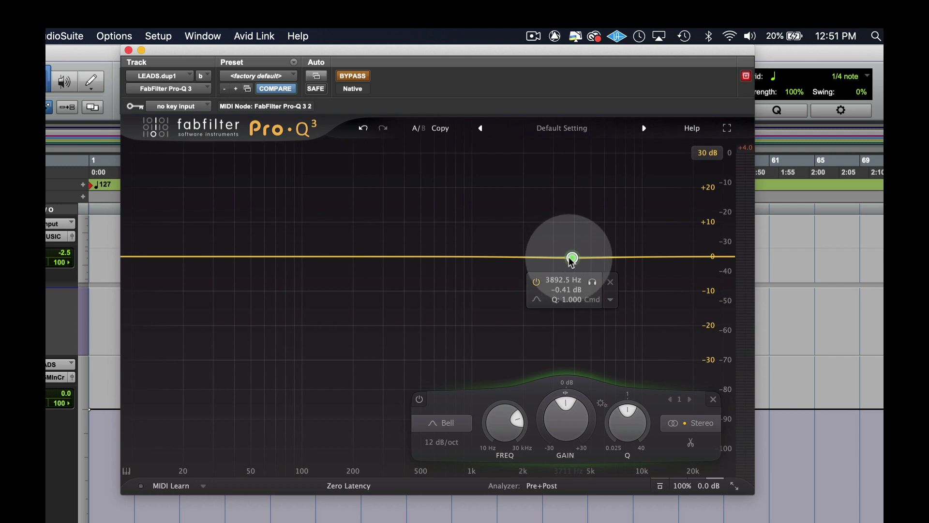
pyautogui.moveTo(572, 259); pyautogui.dragTo(207, 261)
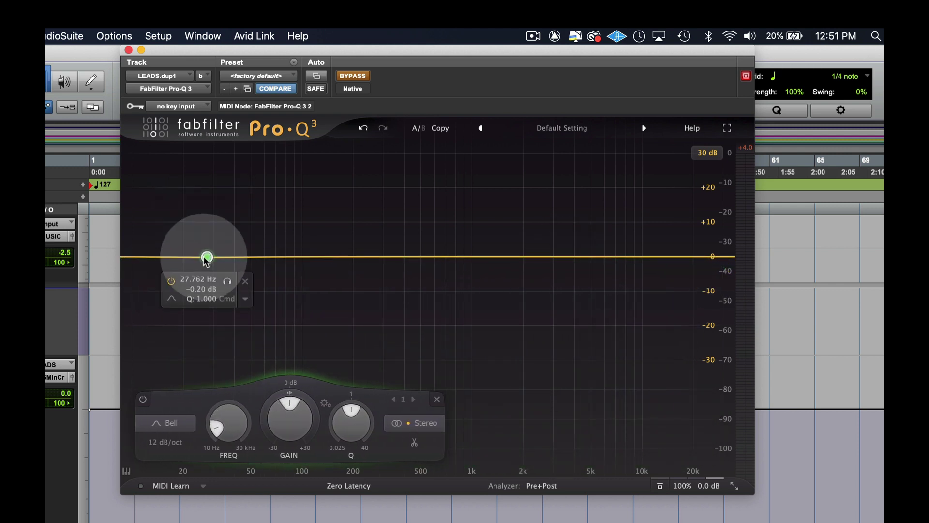
pyautogui.click(243, 281)
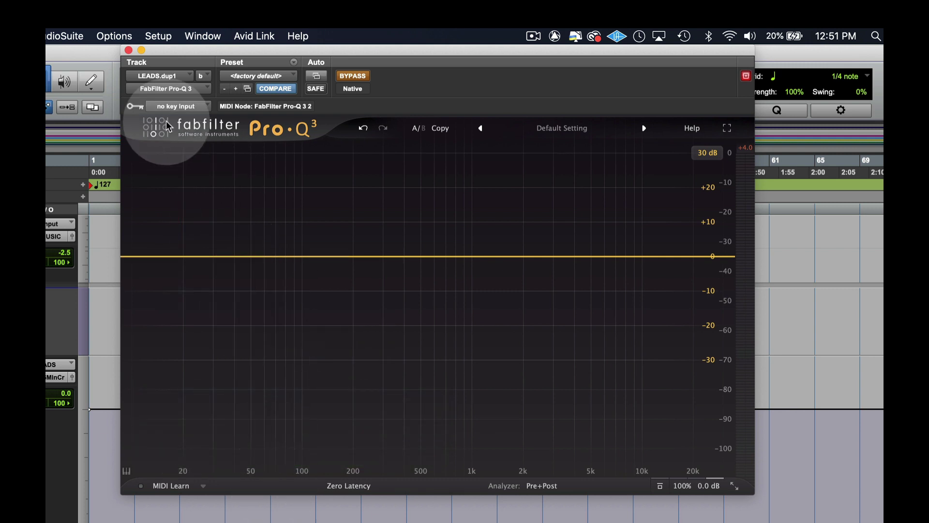
# Step: Create a Pro-Q 3 bell band, sweep it to about 25 Hz, and pull its gain near 0 dB
pyautogui.click(129, 50)
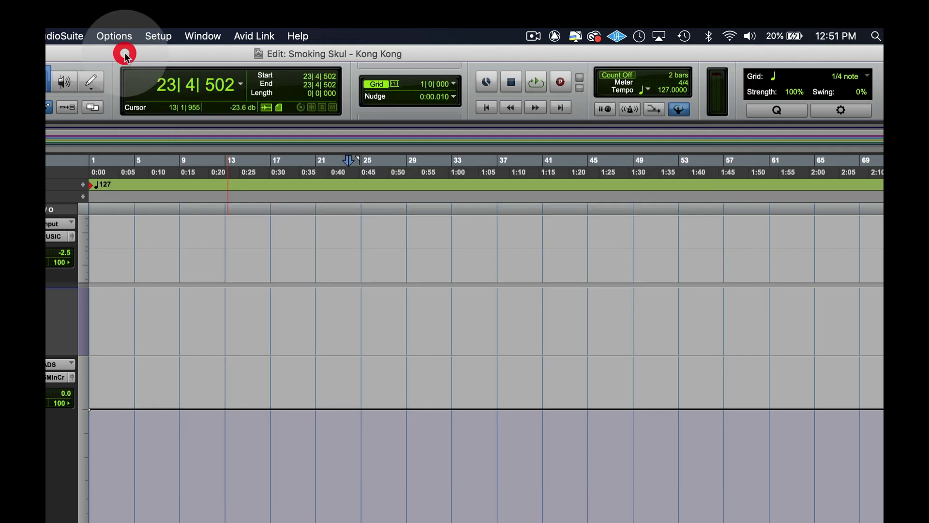
pyautogui.scroll(5, 410, 466)
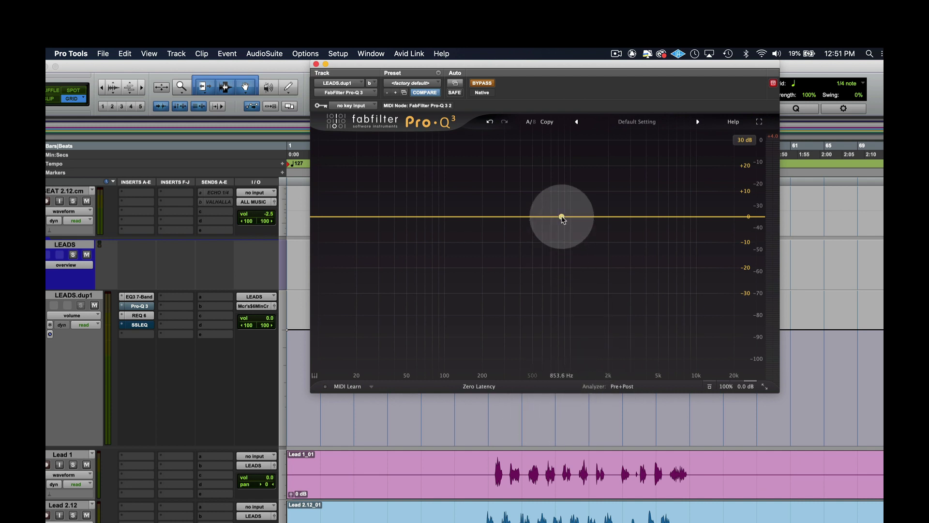
pyautogui.moveTo(562, 218); pyautogui.dragTo(501, 254)
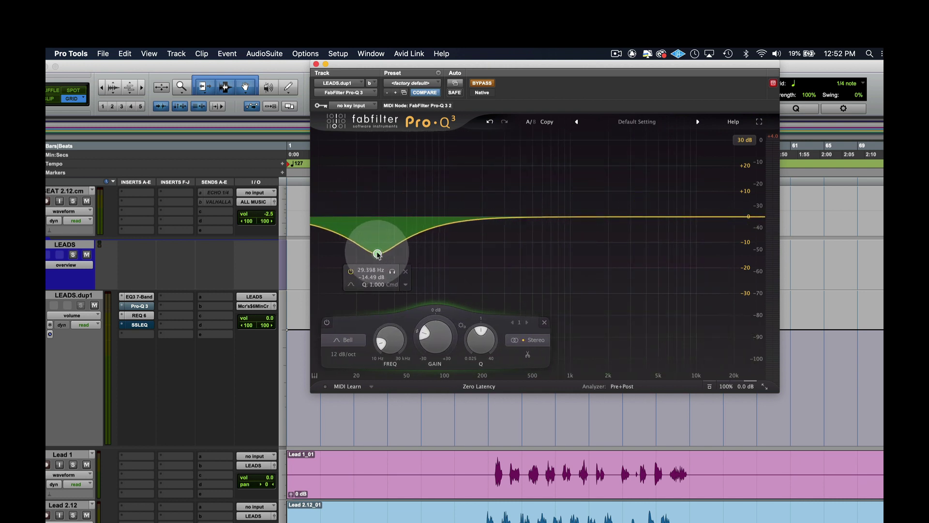
pyautogui.moveTo(377, 254); pyautogui.dragTo(367, 213)
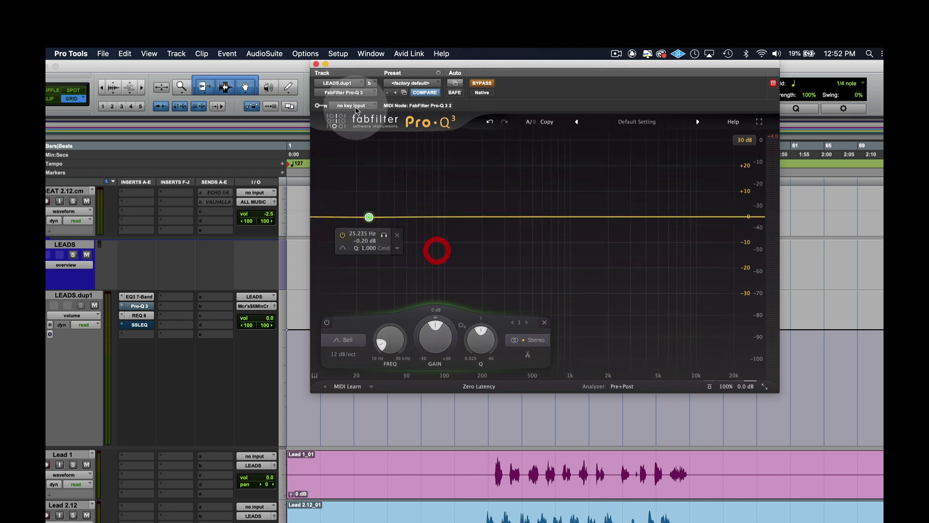
pyautogui.click(316, 64)
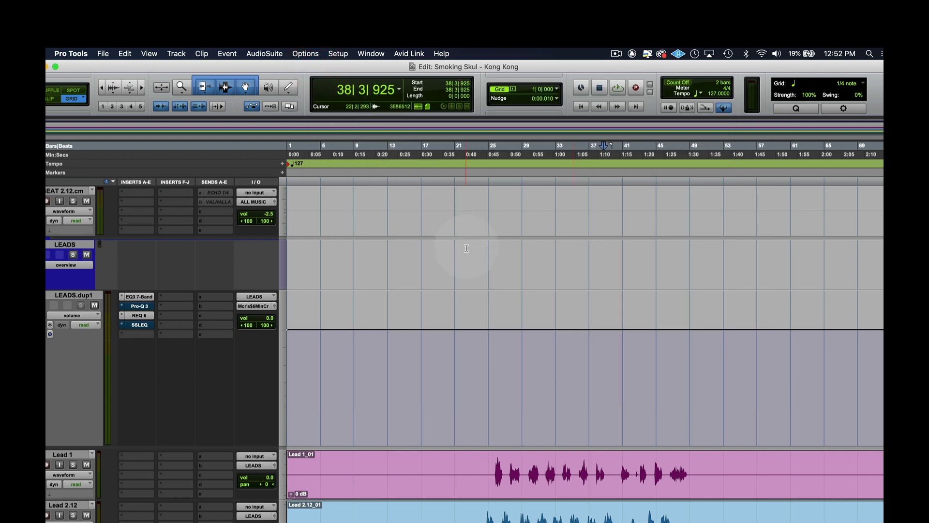
pyautogui.scroll(-2, 466, 248)
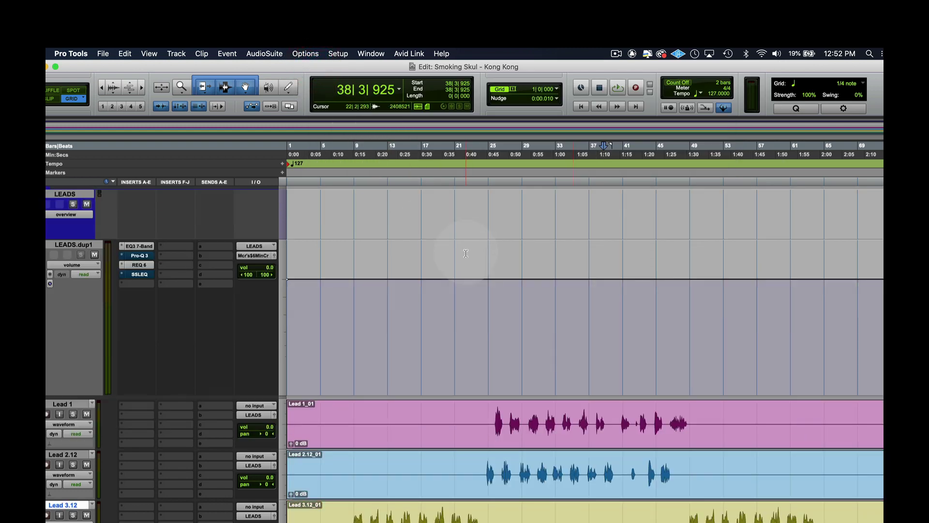